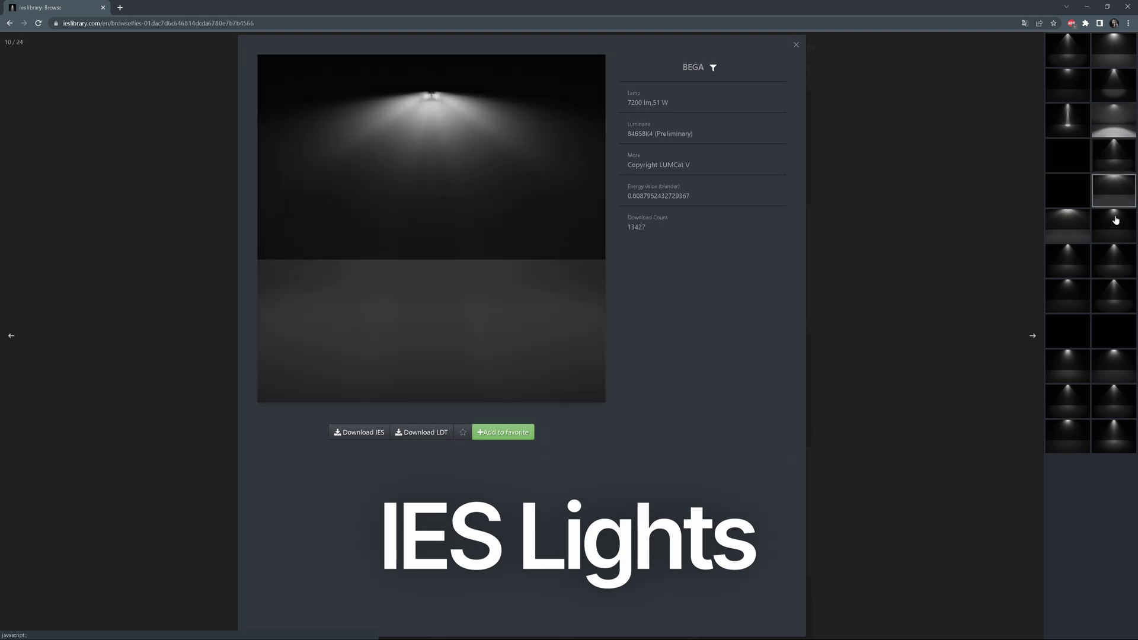
Step: Preview several other BEGA IES light profiles from the lightbox sidebar thumbnails
click(1115, 220)
click(1068, 256)
click(1114, 261)
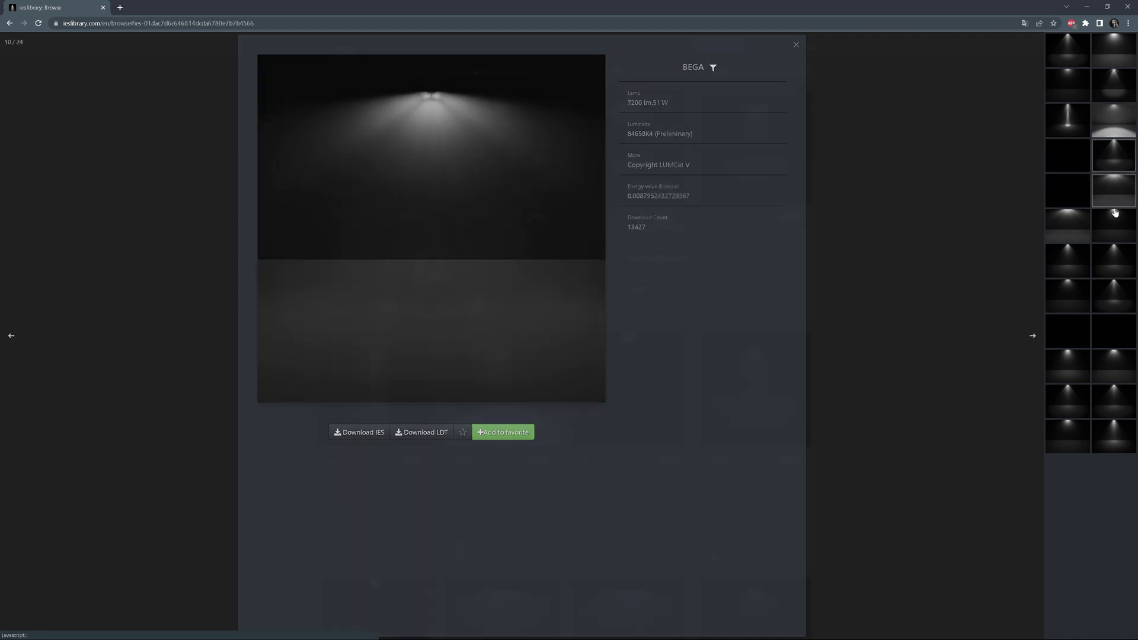
click(1115, 224)
click(1069, 258)
click(1113, 263)
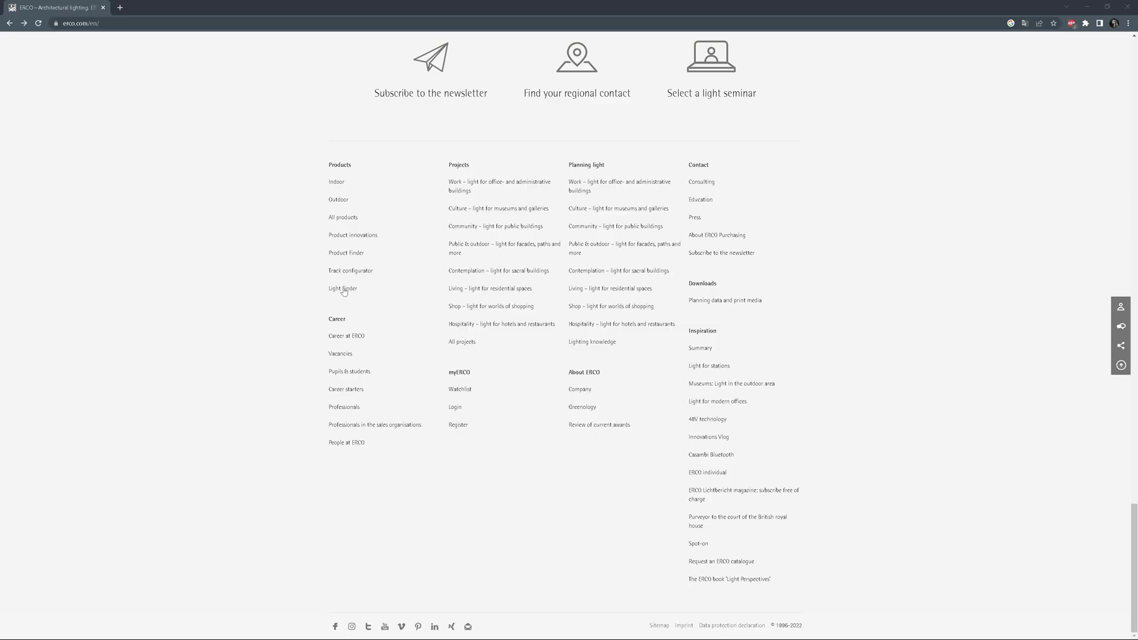
Step: Use the ERCO light finder to list interior Eclipse 48V Extra wide flood products
click(343, 289)
click(442, 336)
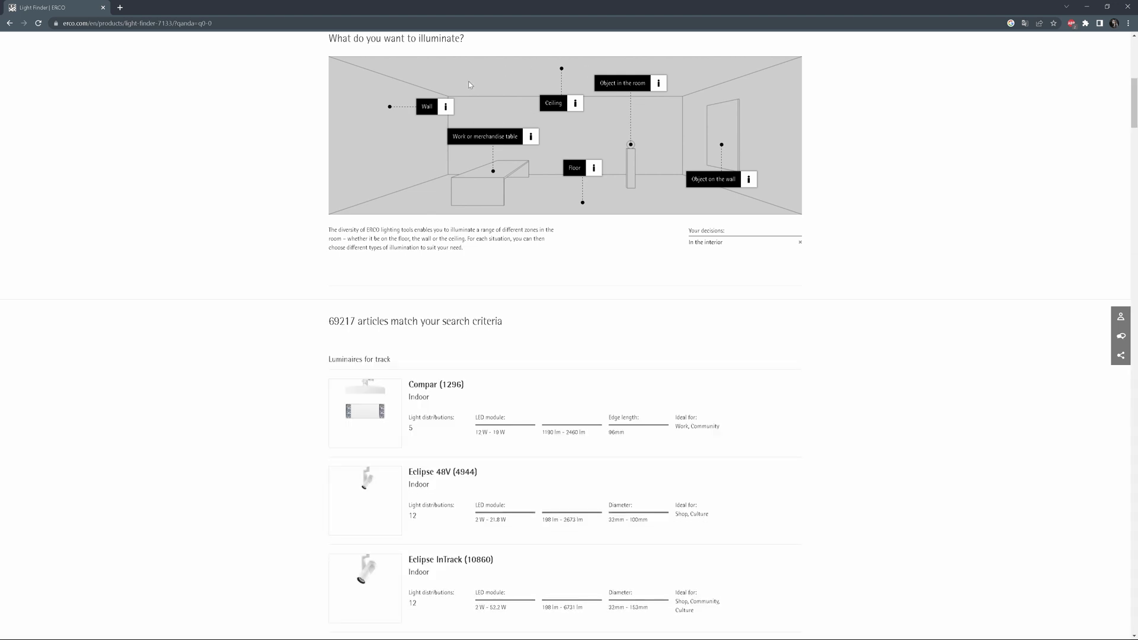
scroll(424, 112, down, 5)
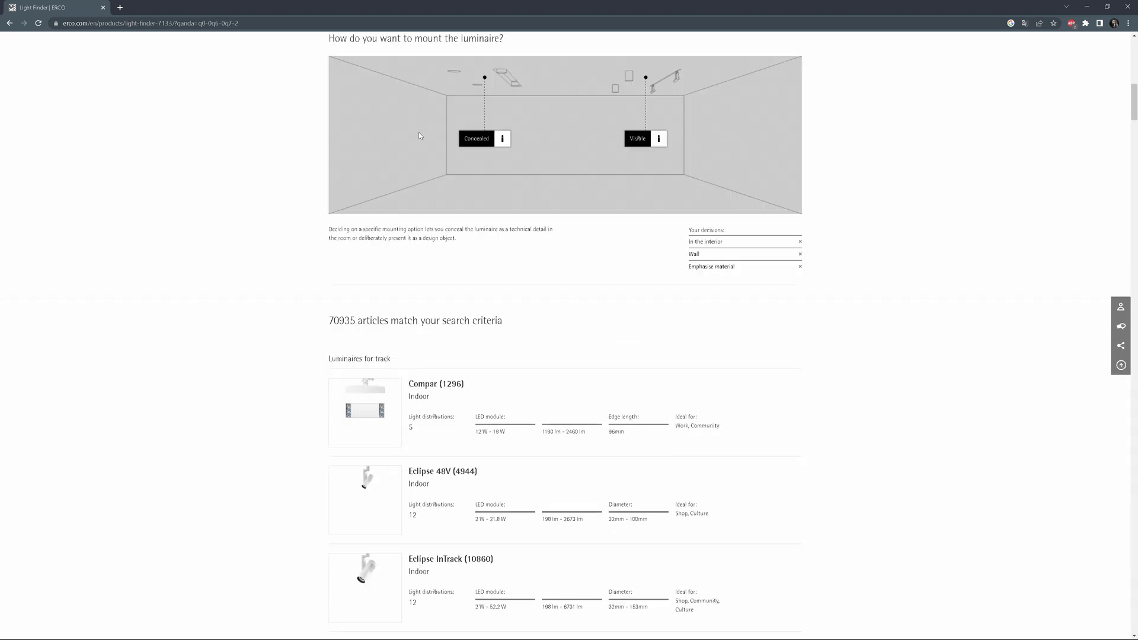
scroll(419, 133, down, 2)
click(429, 342)
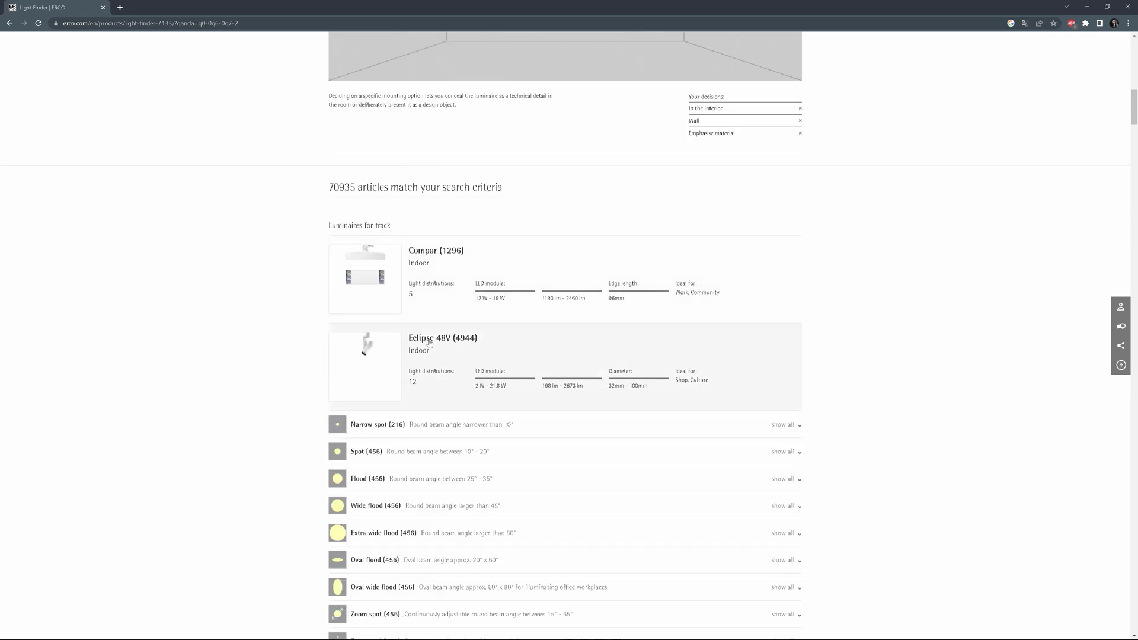
scroll(427, 343, down, 3)
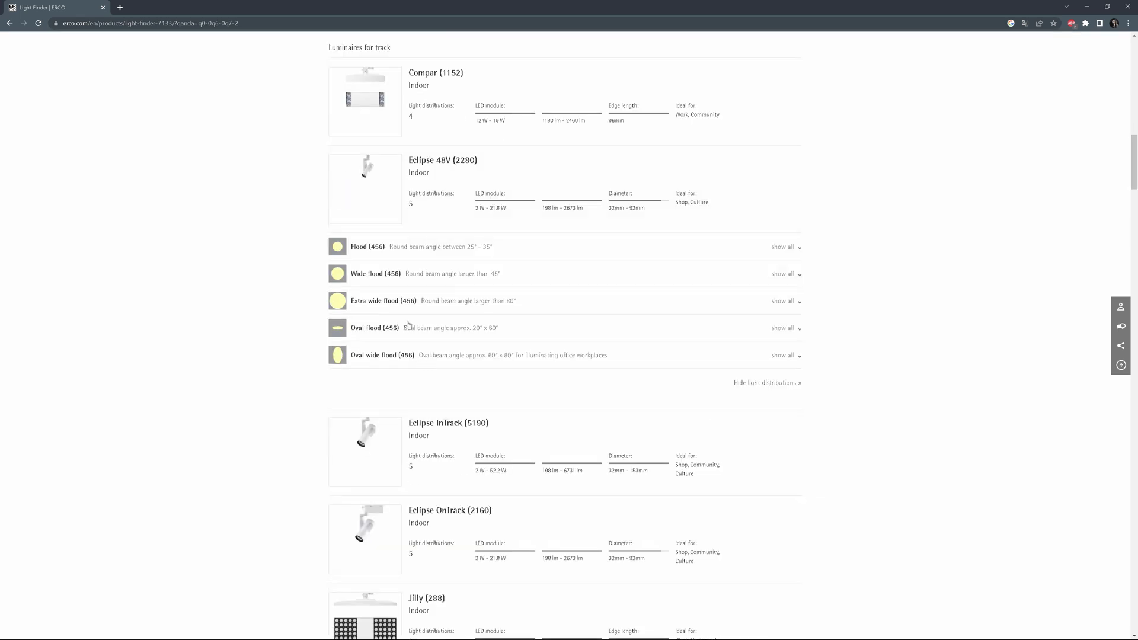
click(388, 302)
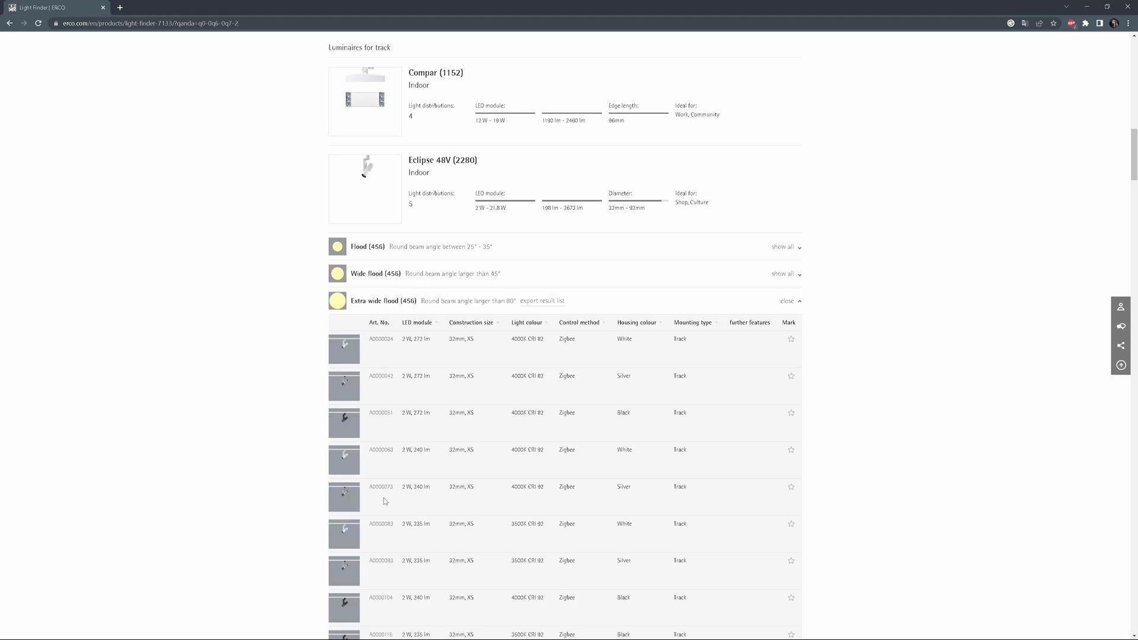
Step: Open the A0000034 spec sheet and download its IES data file
click(381, 343)
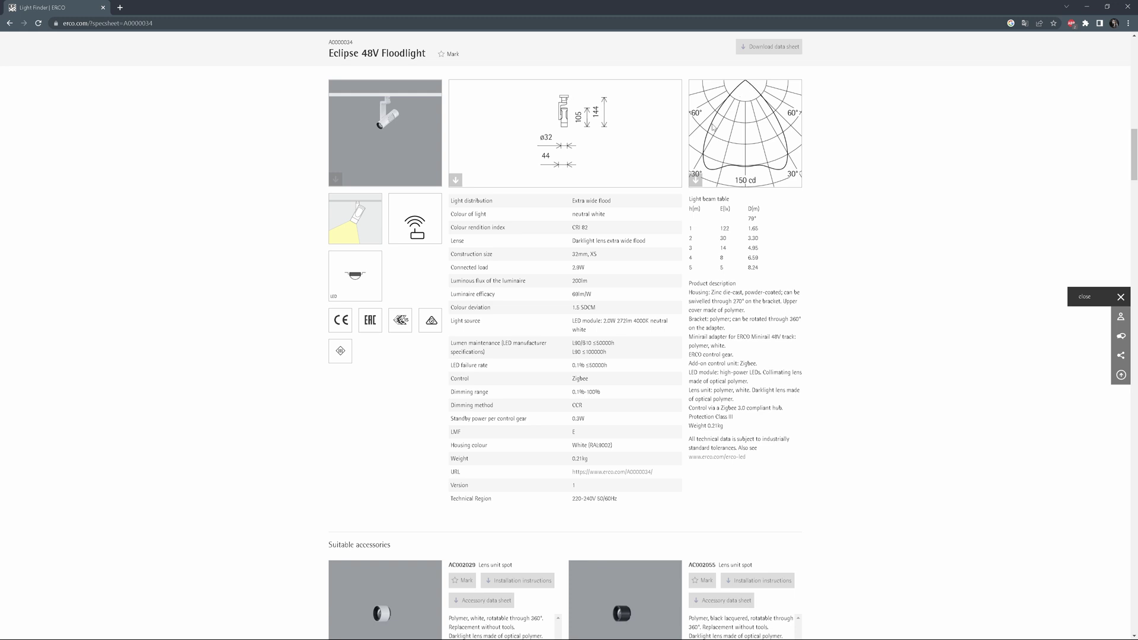
scroll(744, 205, down, 8)
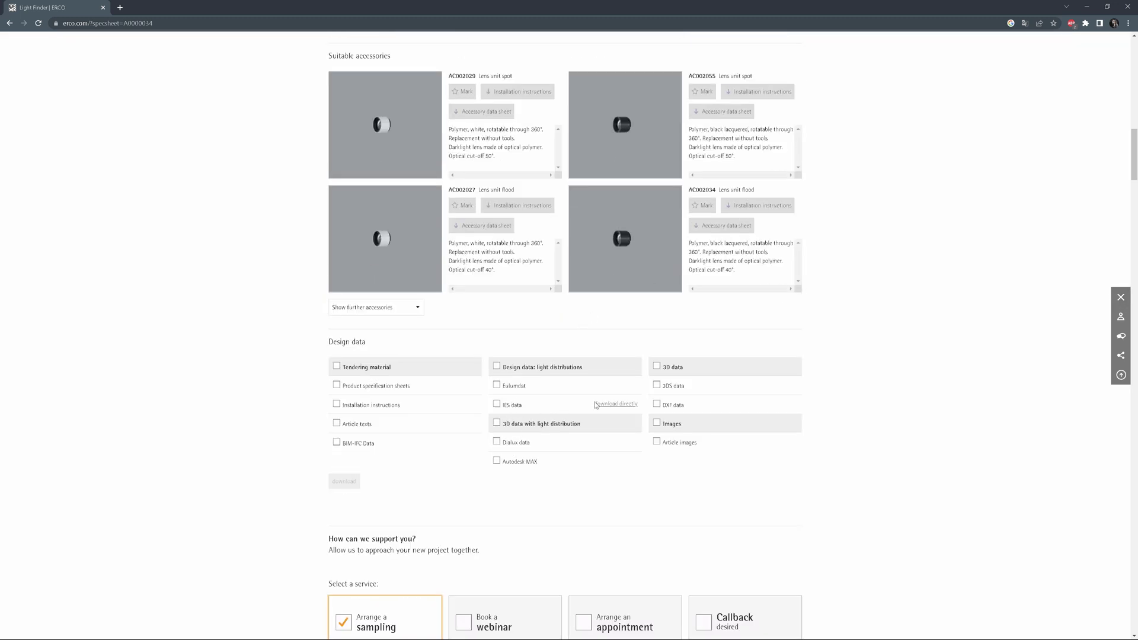
click(598, 404)
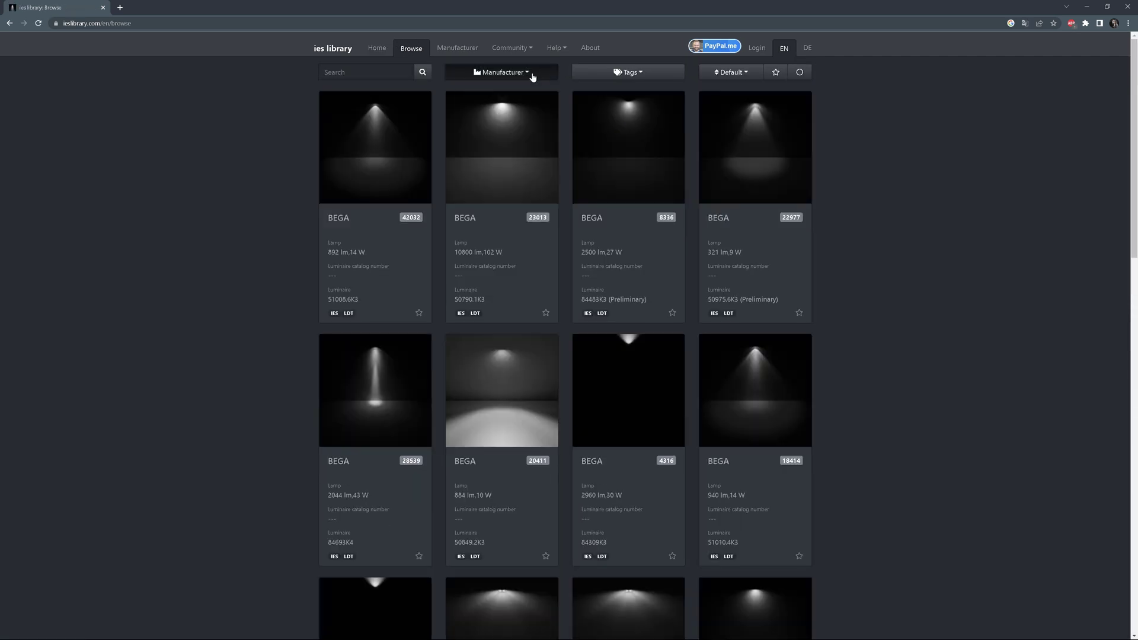
Step: Filter to AEC ILLUMINAZIONE SRL and download the L-ITR-2W6-4000-300-4M-70-25 IES file
click(532, 78)
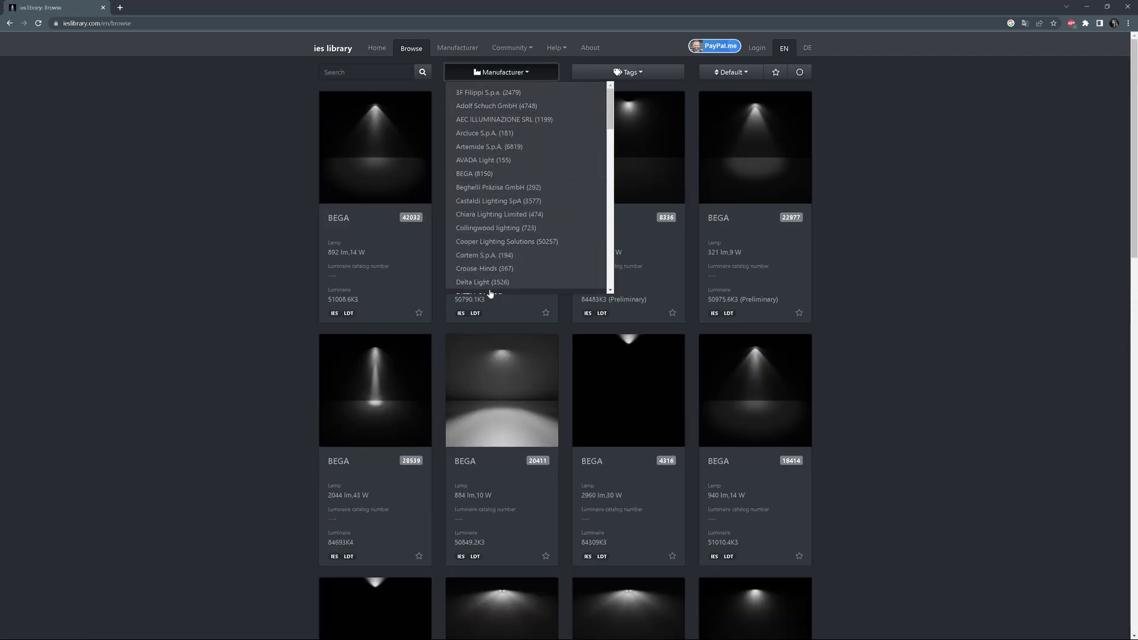
click(548, 119)
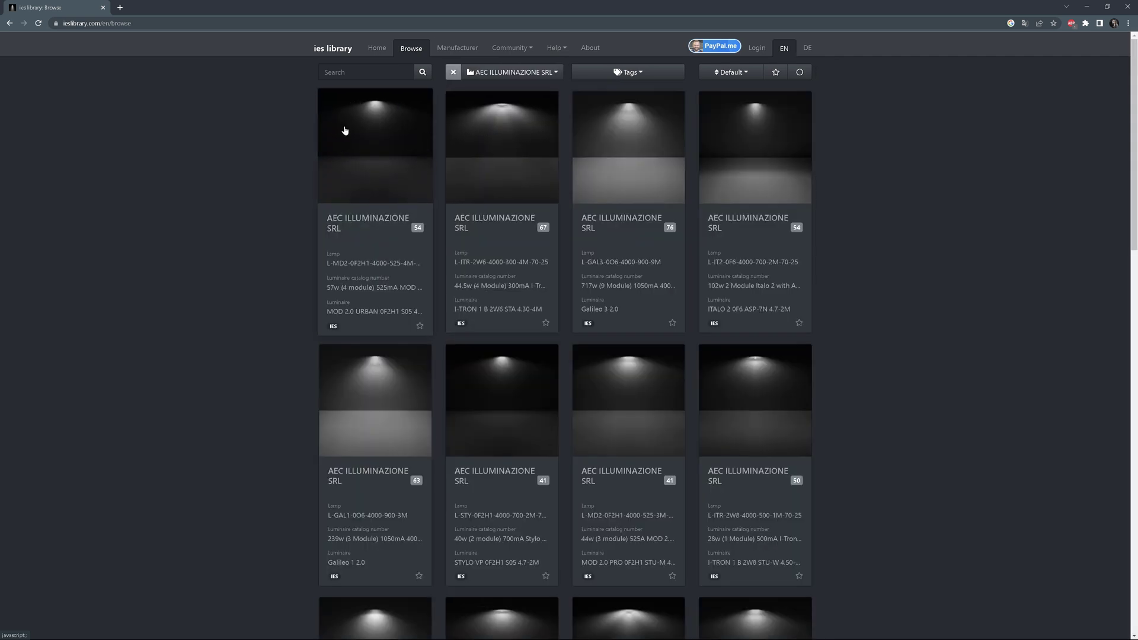
click(642, 74)
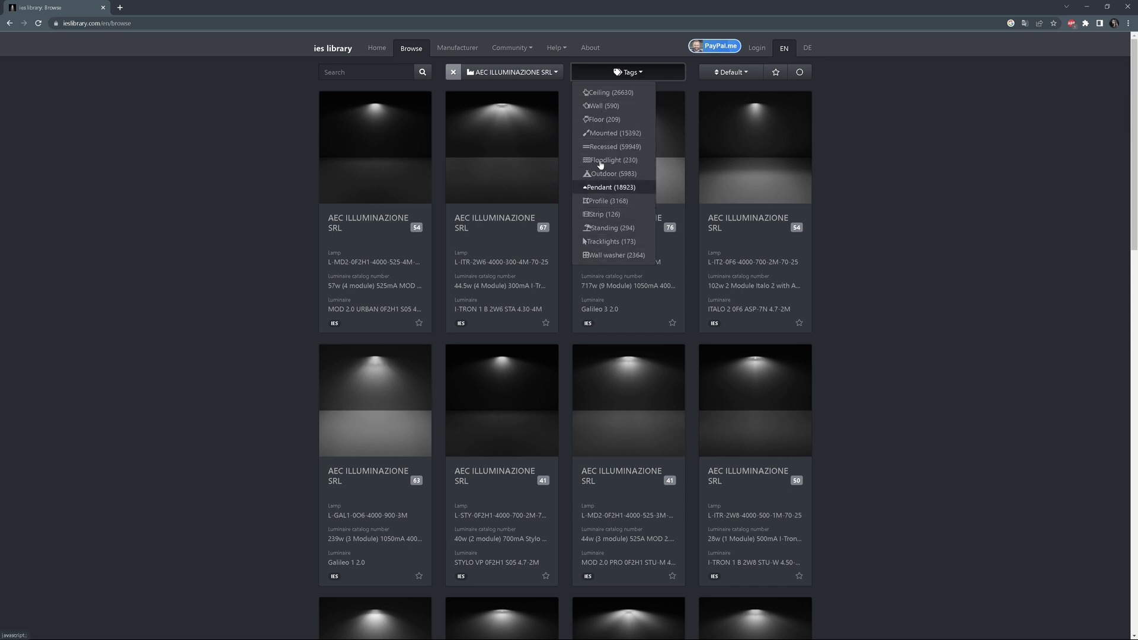
click(623, 74)
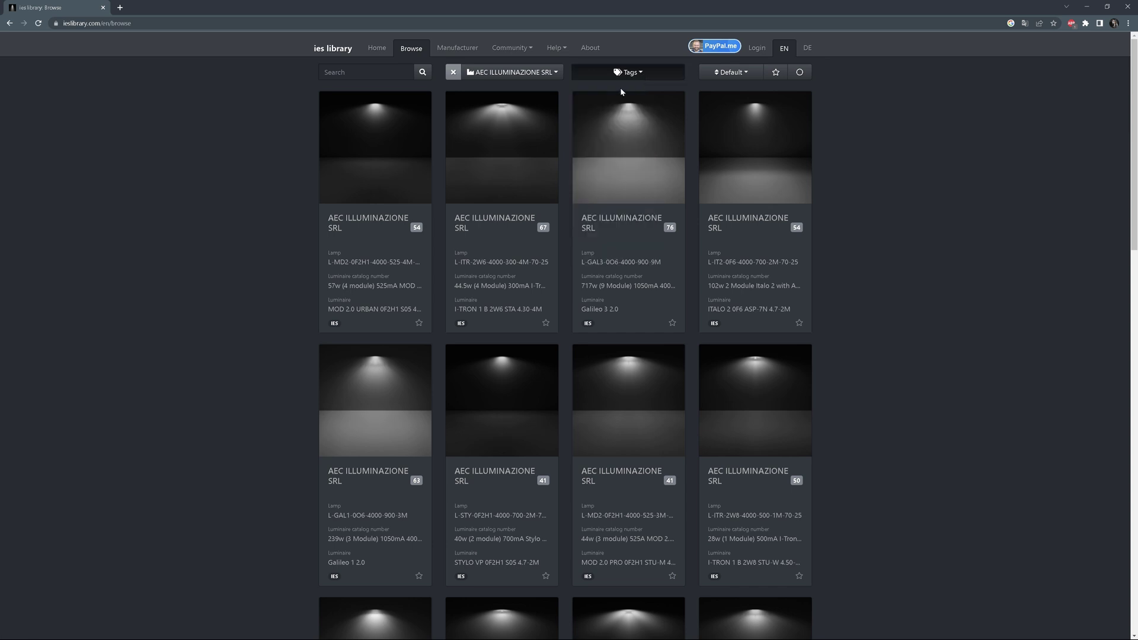
click(506, 136)
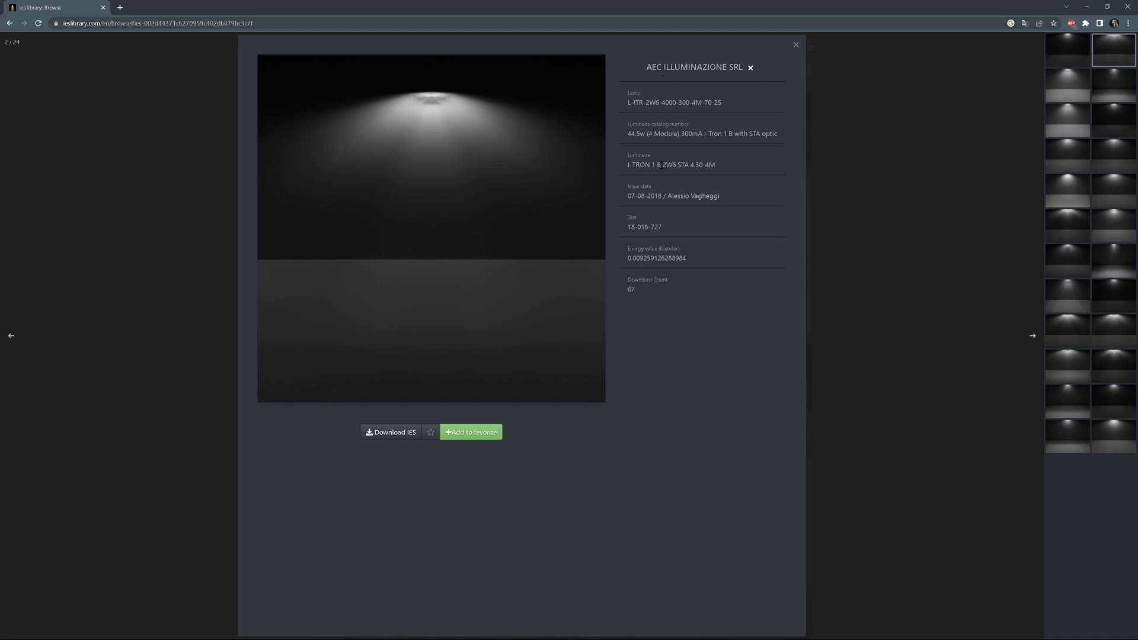
click(395, 433)
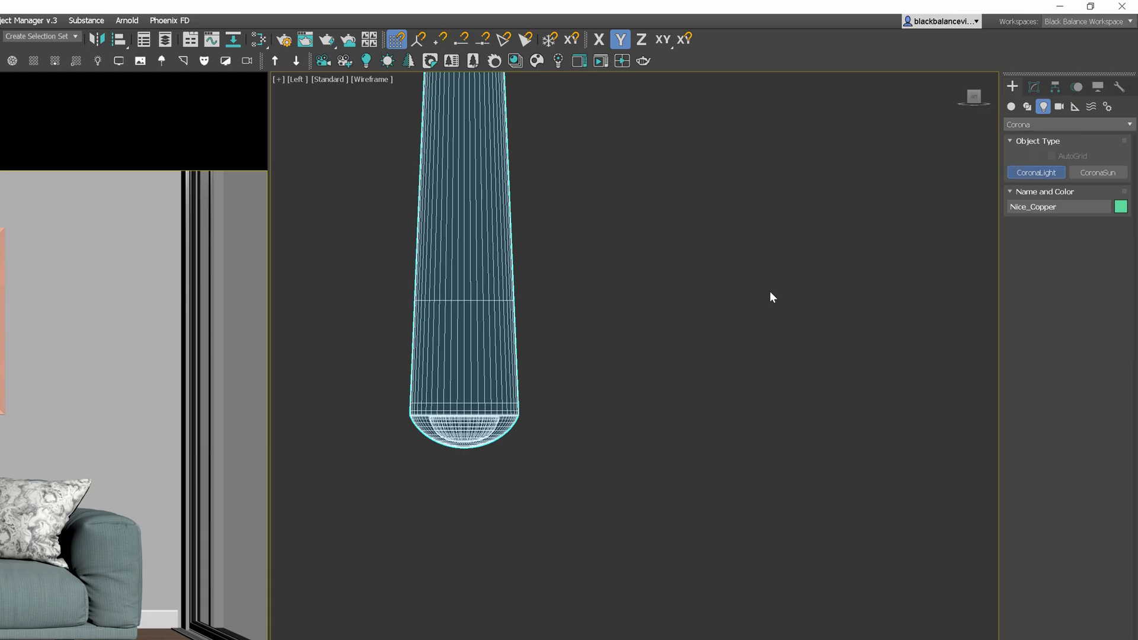
Step: Create a Corona sphere light at the pendant base and raise it into the lamp shade
scroll(461, 424, up, 5)
click(464, 425)
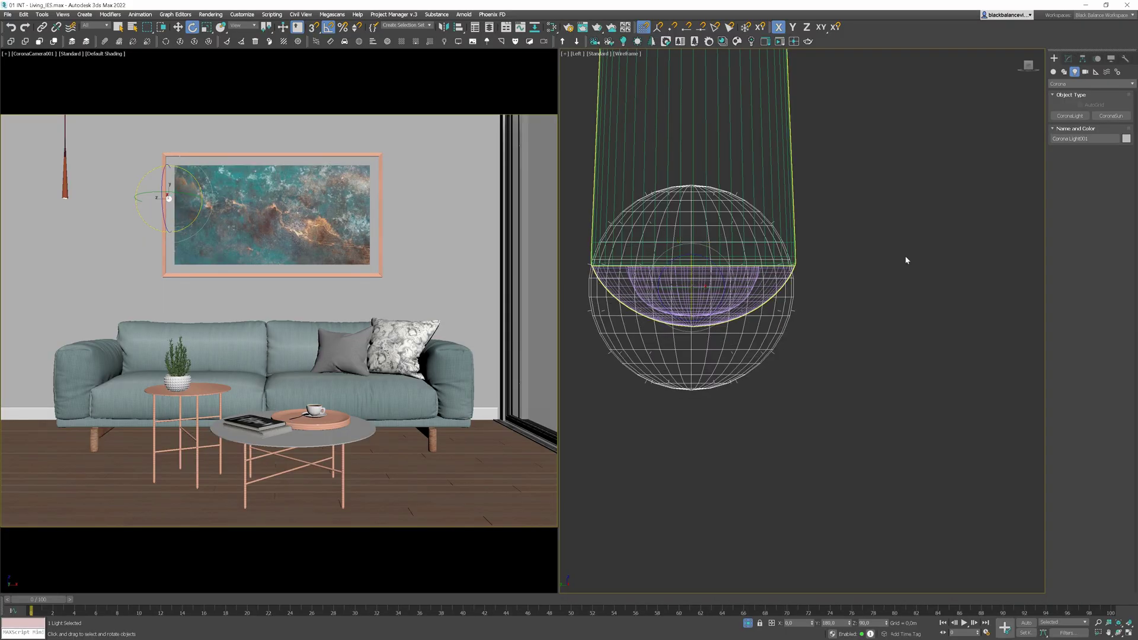
key(w)
drag(694, 265, 694, 243)
key(t)
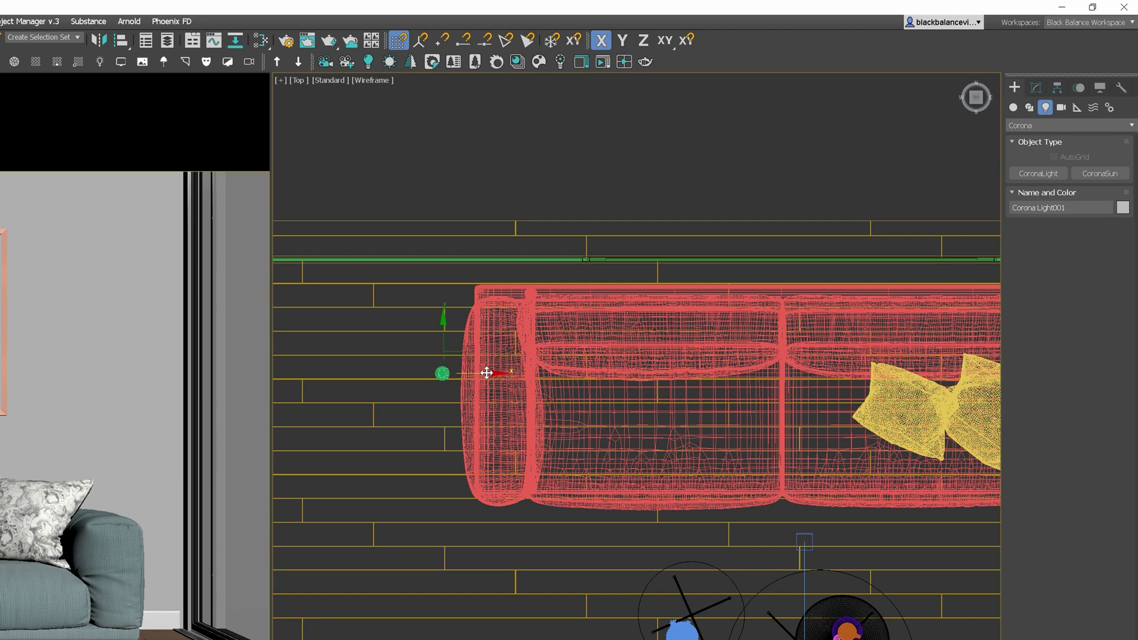
scroll(664, 252, up, 5)
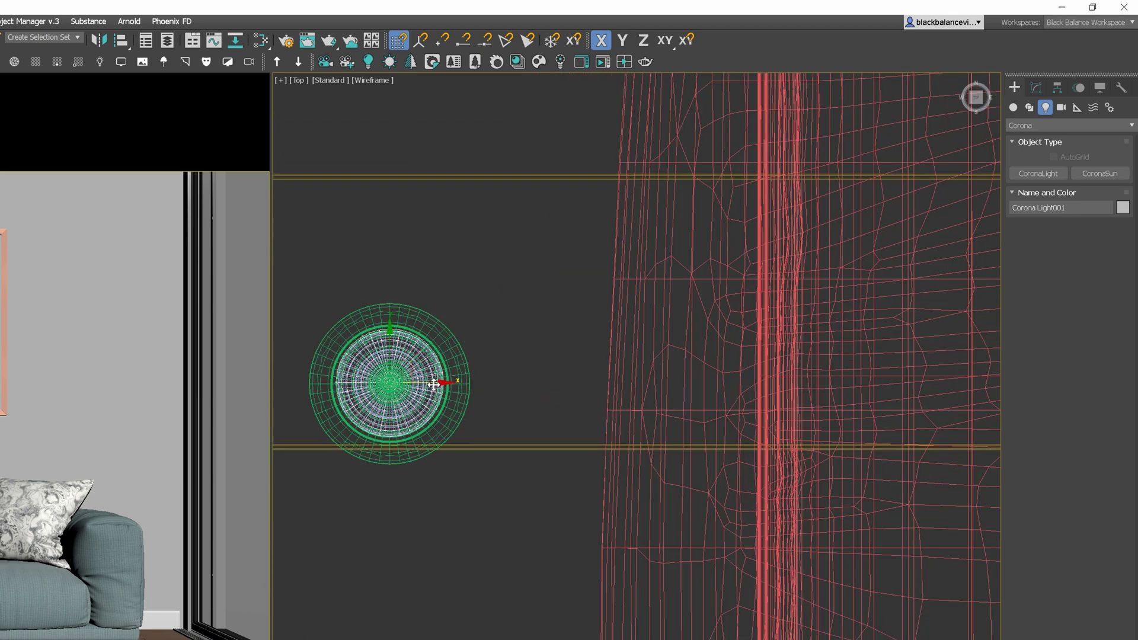
key(l)
click(1035, 88)
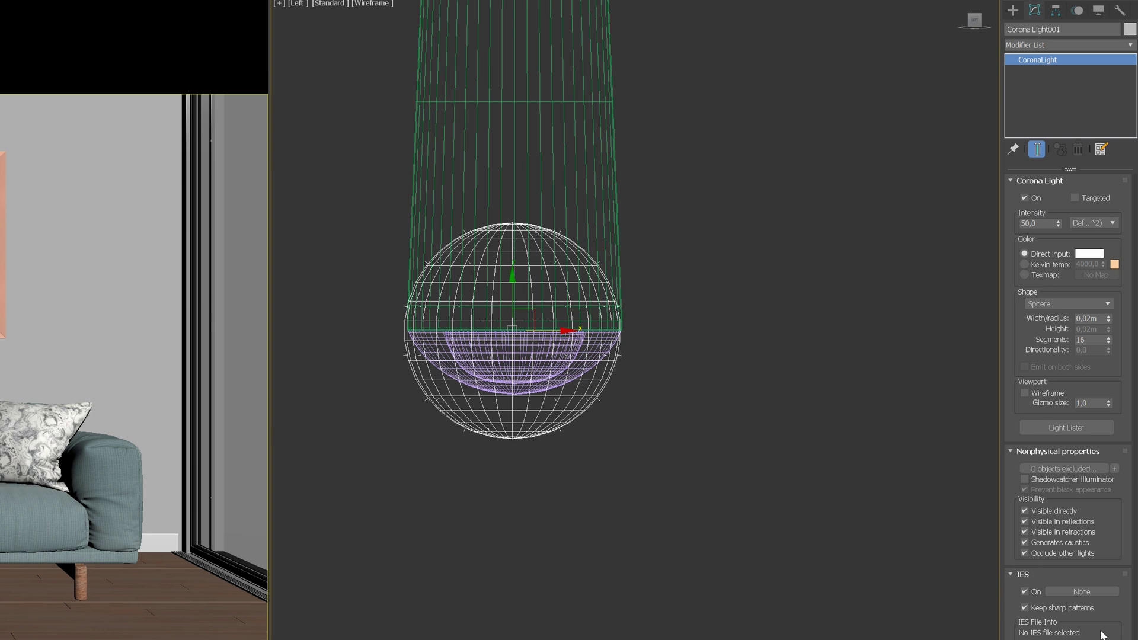
Step: Load the Real-IES_bold.ies profile into the Corona light
click(1079, 593)
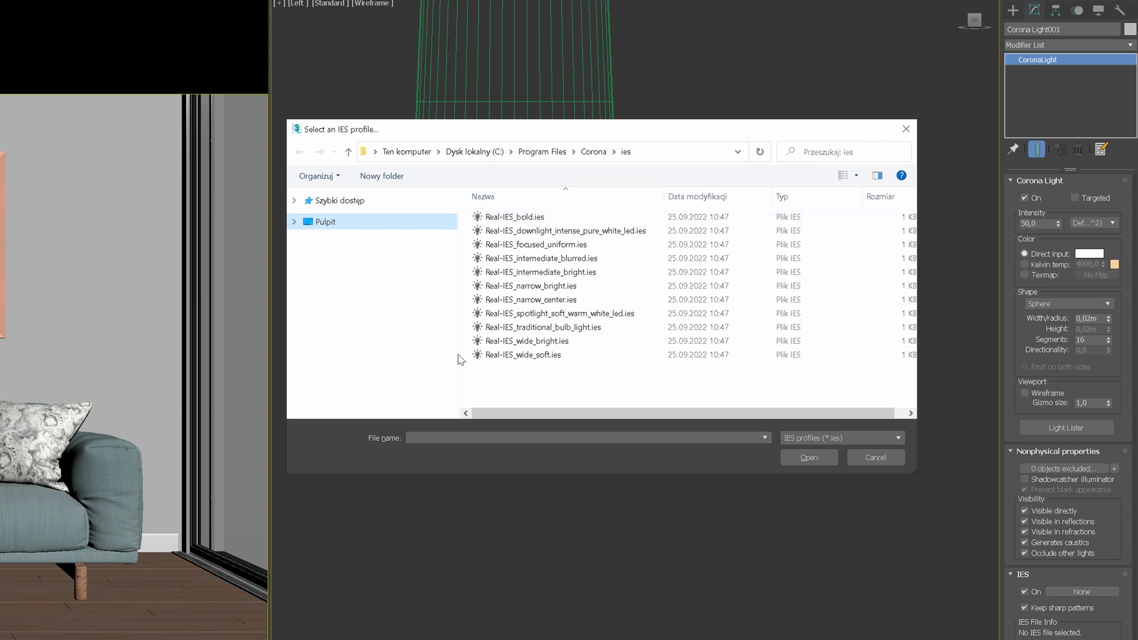
click(531, 218)
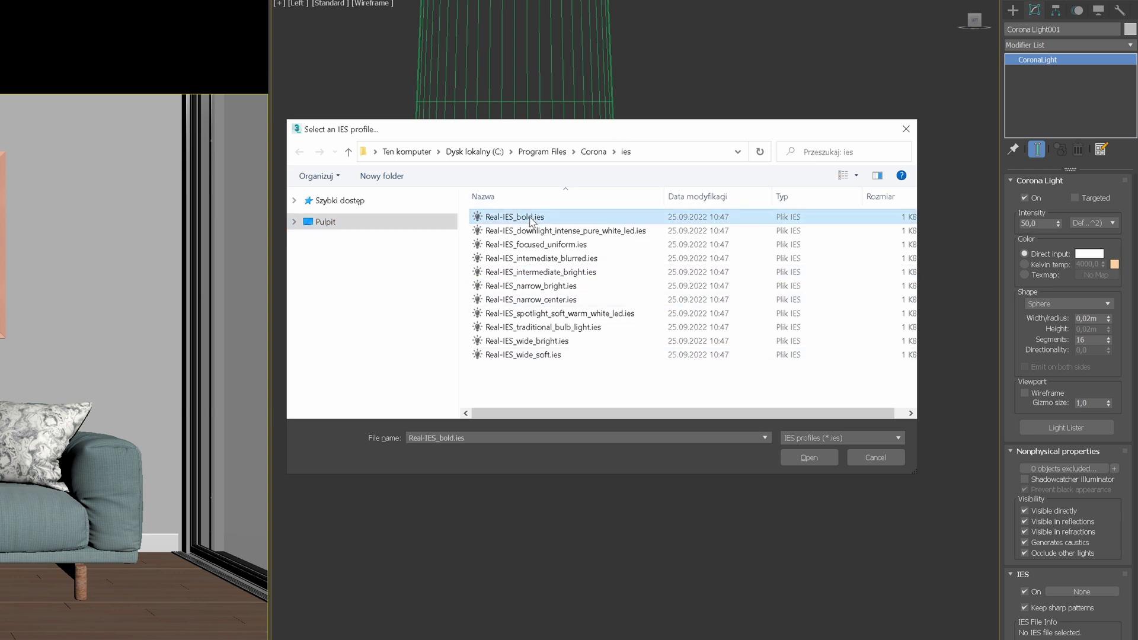
click(810, 457)
Step: Start an interactive Corona render, then switch the light's IES off to compare
right_click(483, 238)
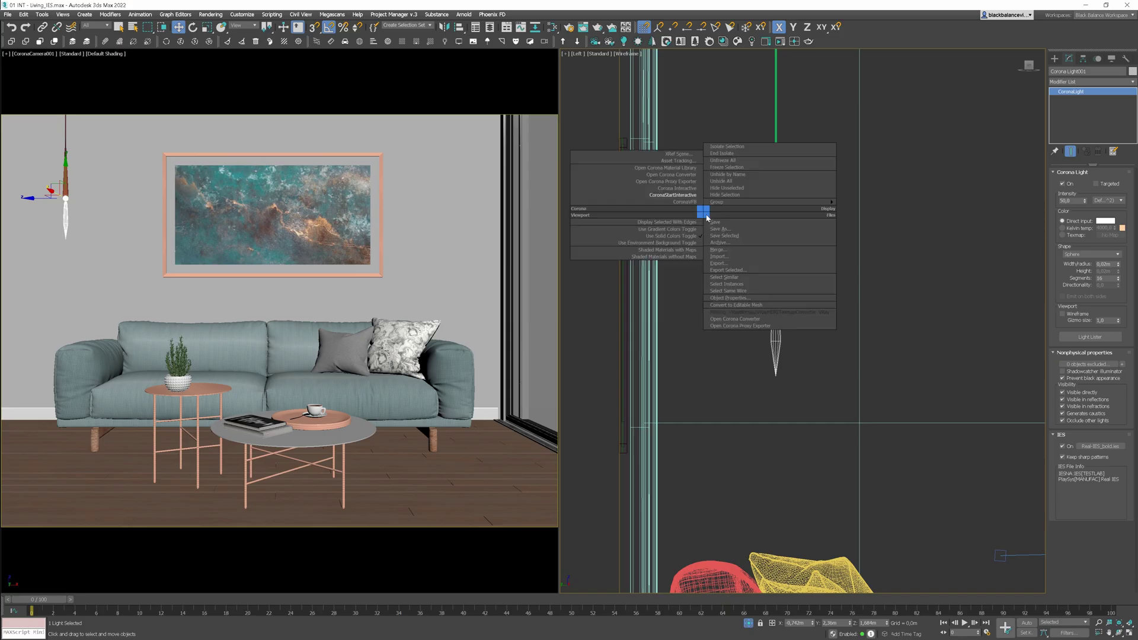
click(692, 197)
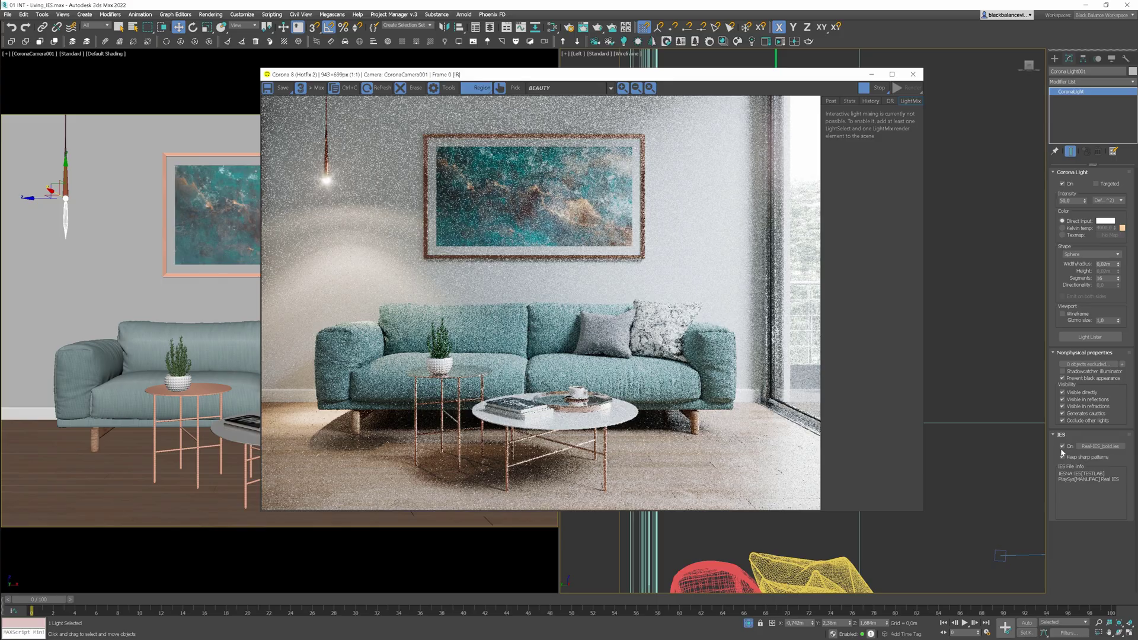
click(1062, 446)
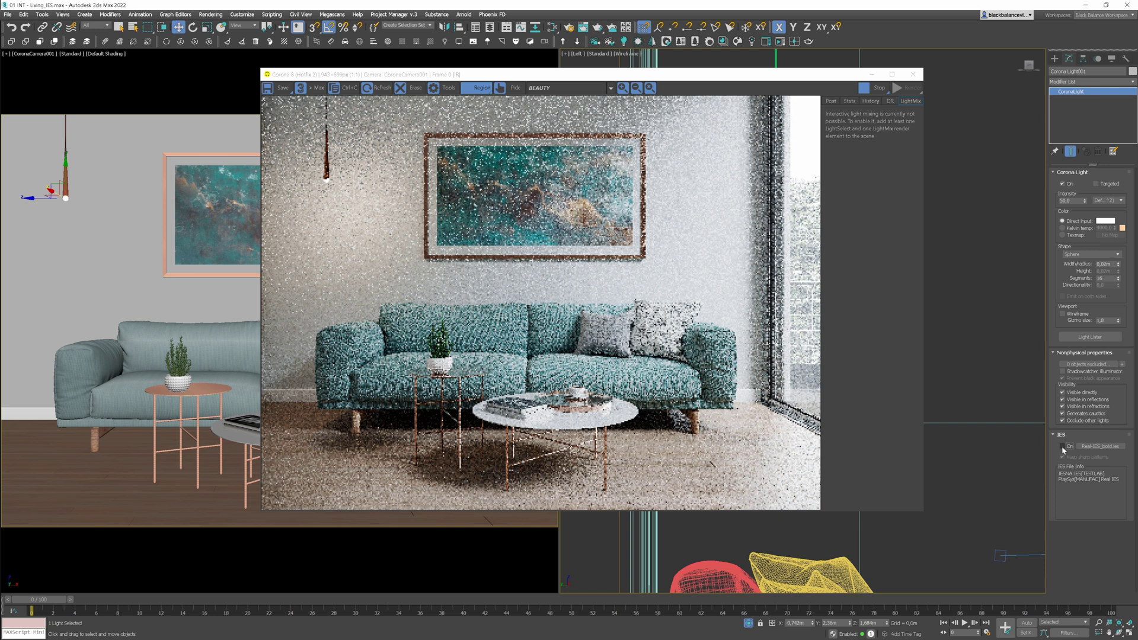
Step: Turn the light's IES back on with the Real-IES_focused_uniform.ies profile
click(1062, 446)
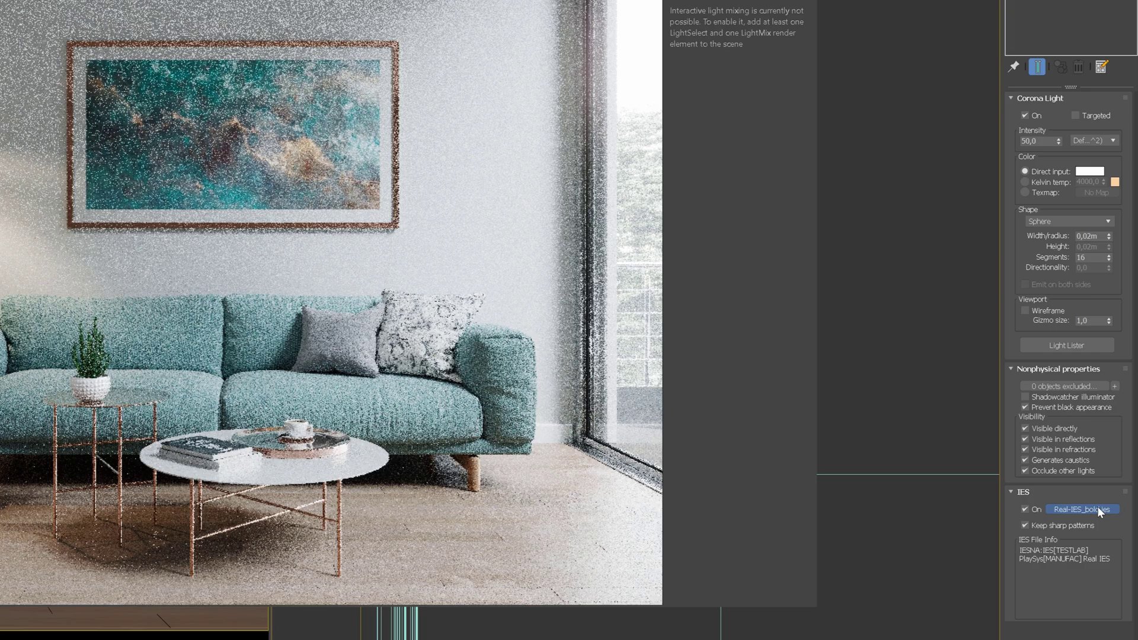
click(1096, 509)
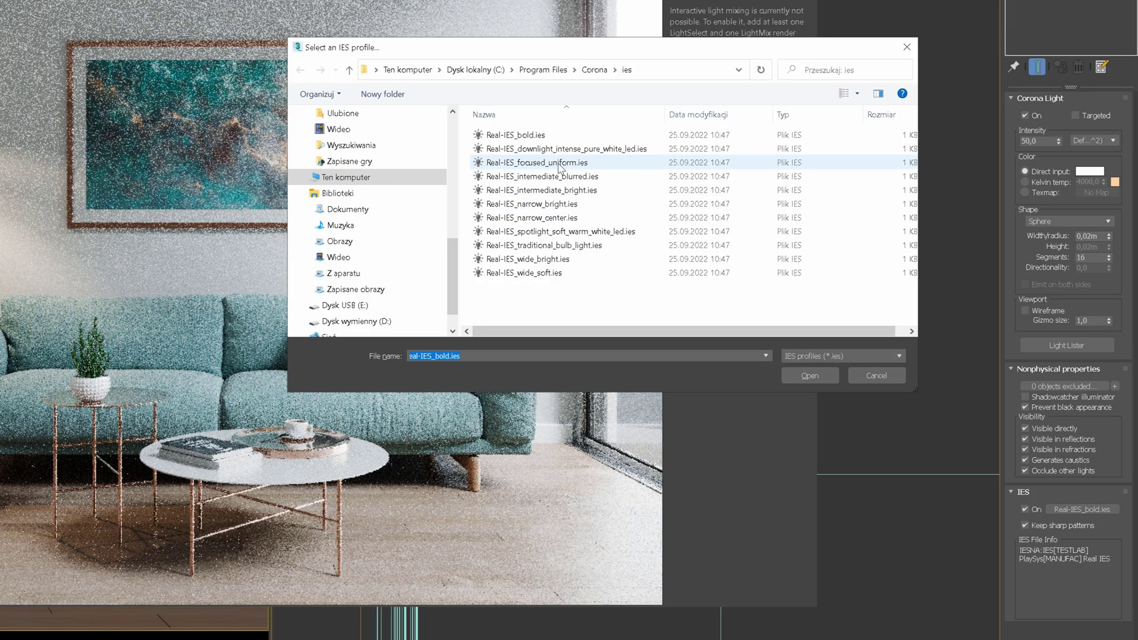
click(558, 163)
double_click(558, 162)
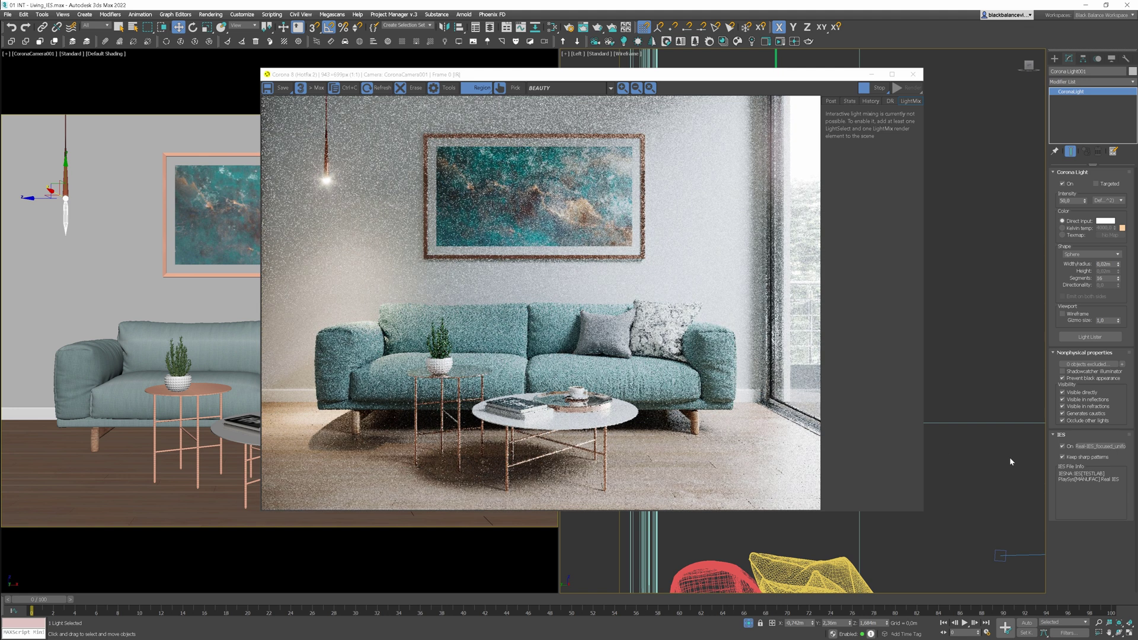
Step: Try Real-IES_wide_soft.ies, then settle on the mpm_vol.04_p01_01.IES profile
click(1101, 446)
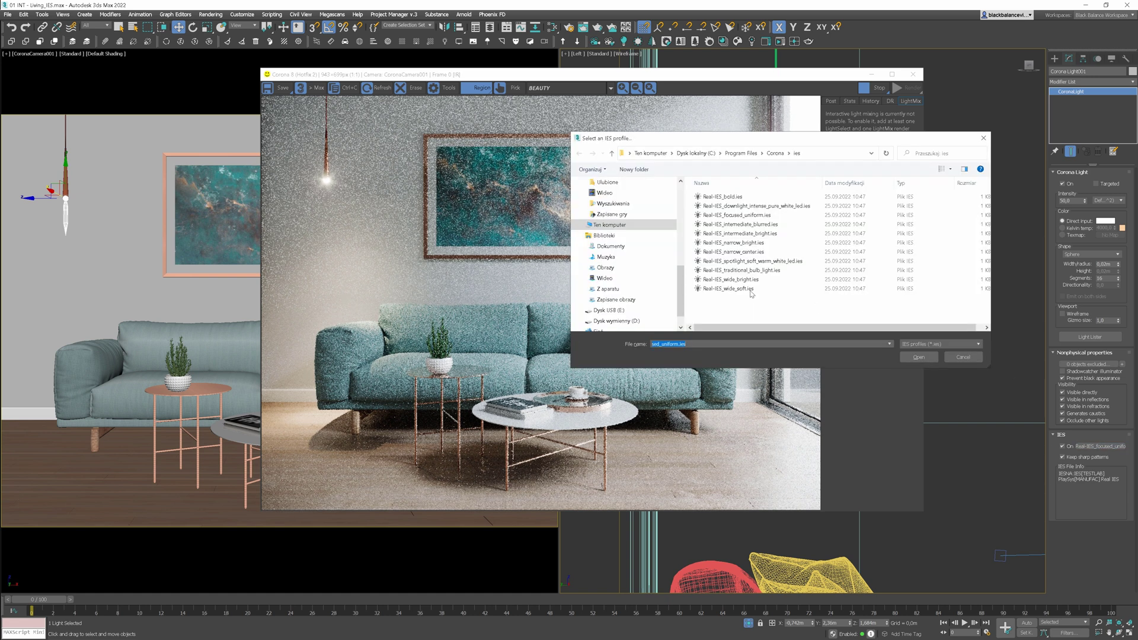
double_click(745, 290)
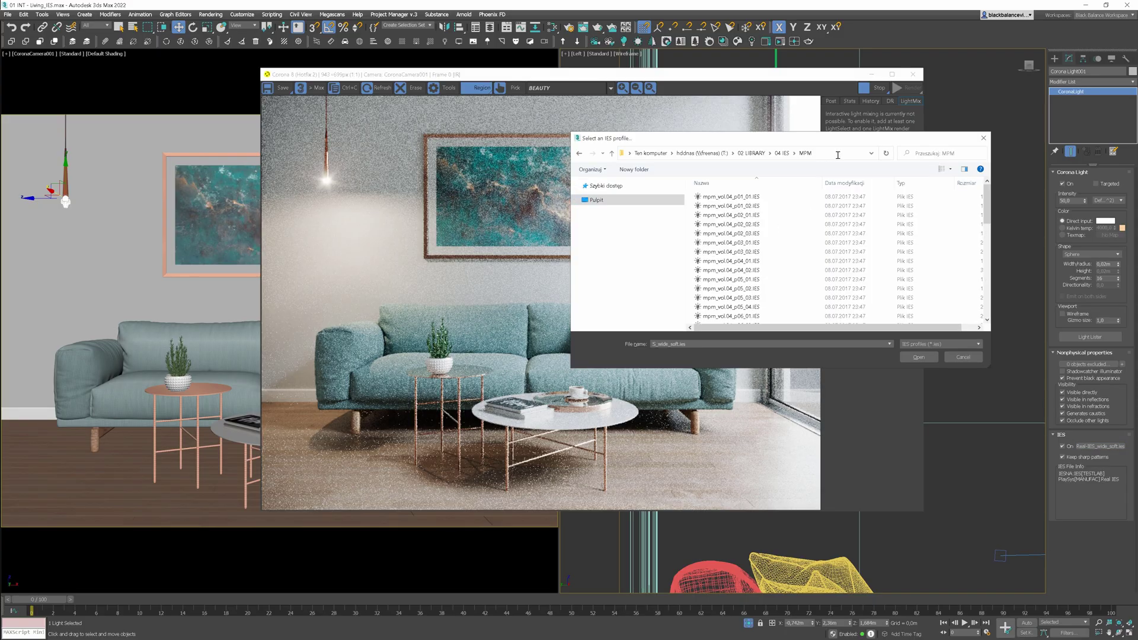
double_click(740, 196)
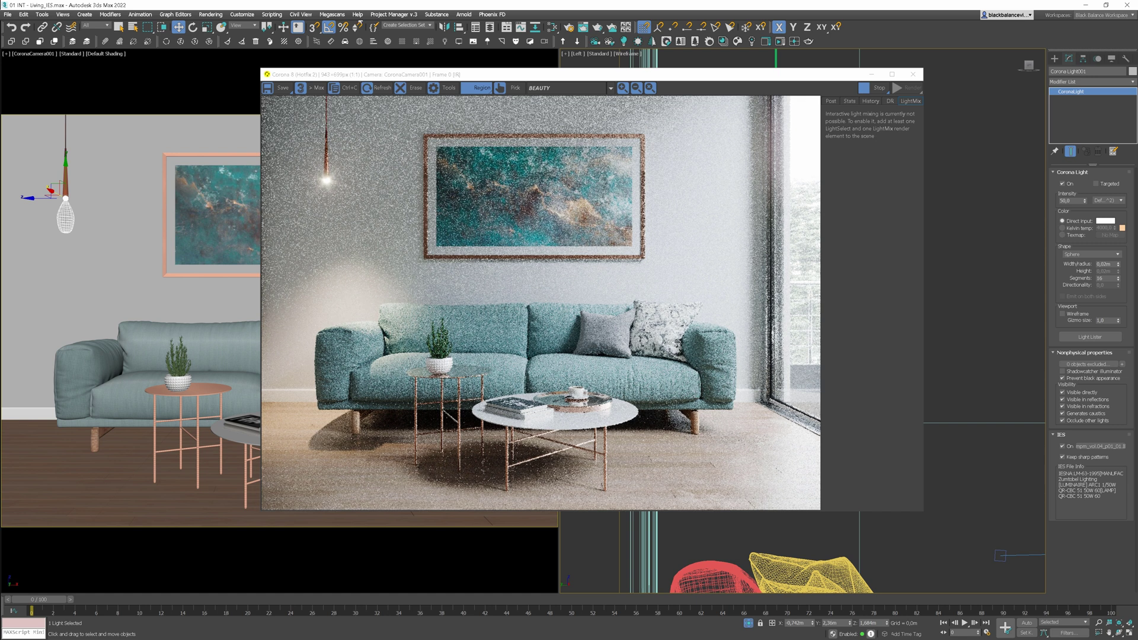
click(393, 14)
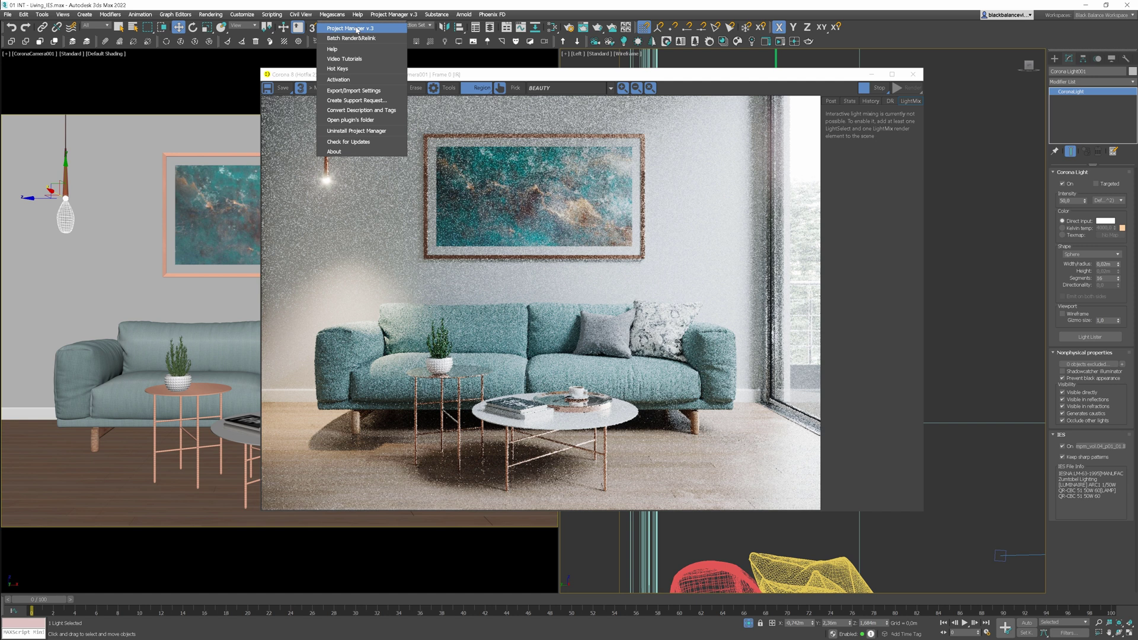
click(357, 29)
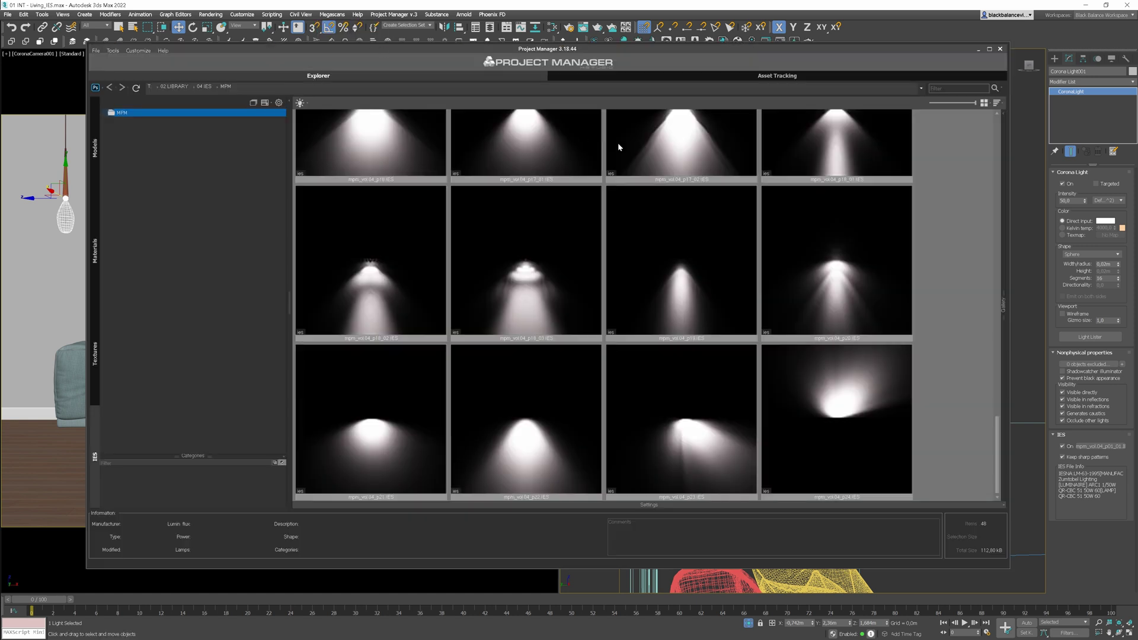
drag(998, 347, 995, 109)
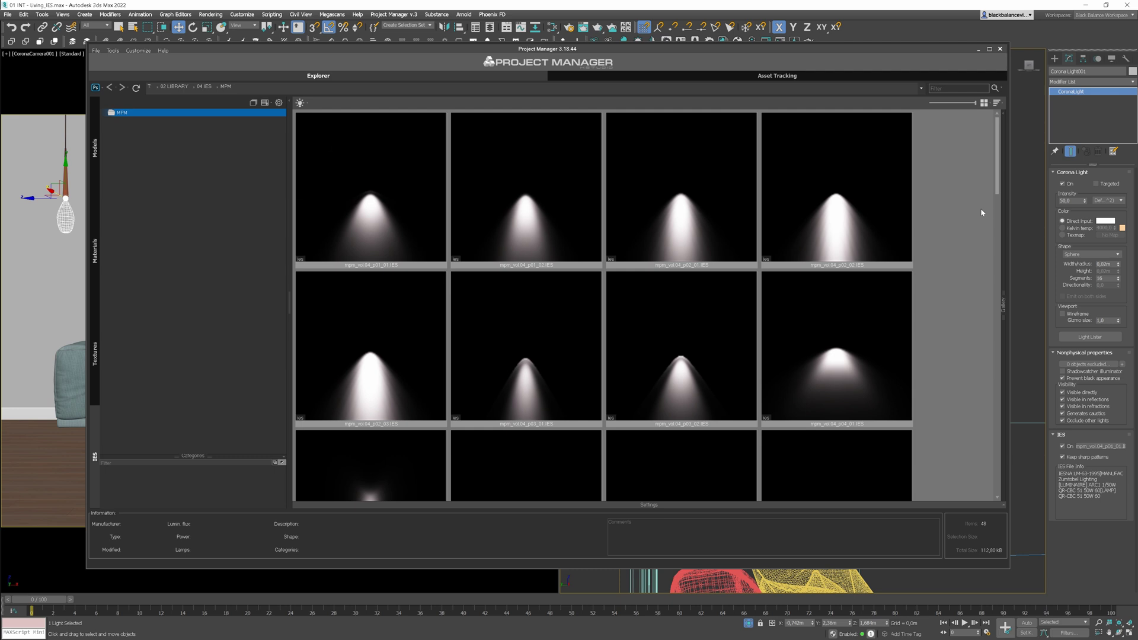
scroll(982, 212, down, 10)
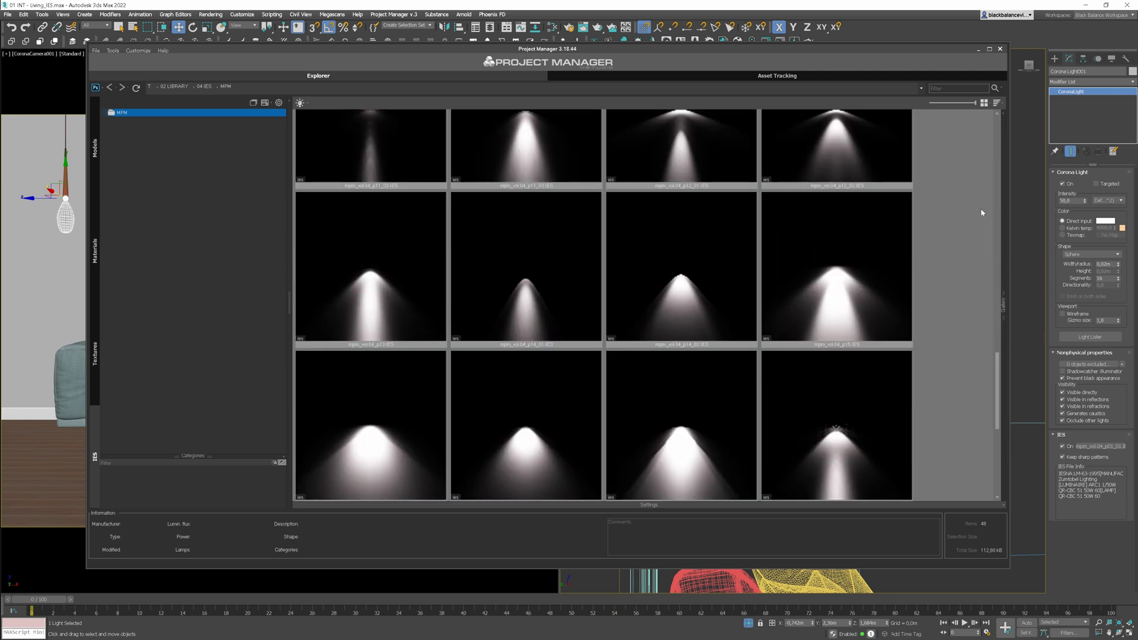
scroll(981, 212, down, 6)
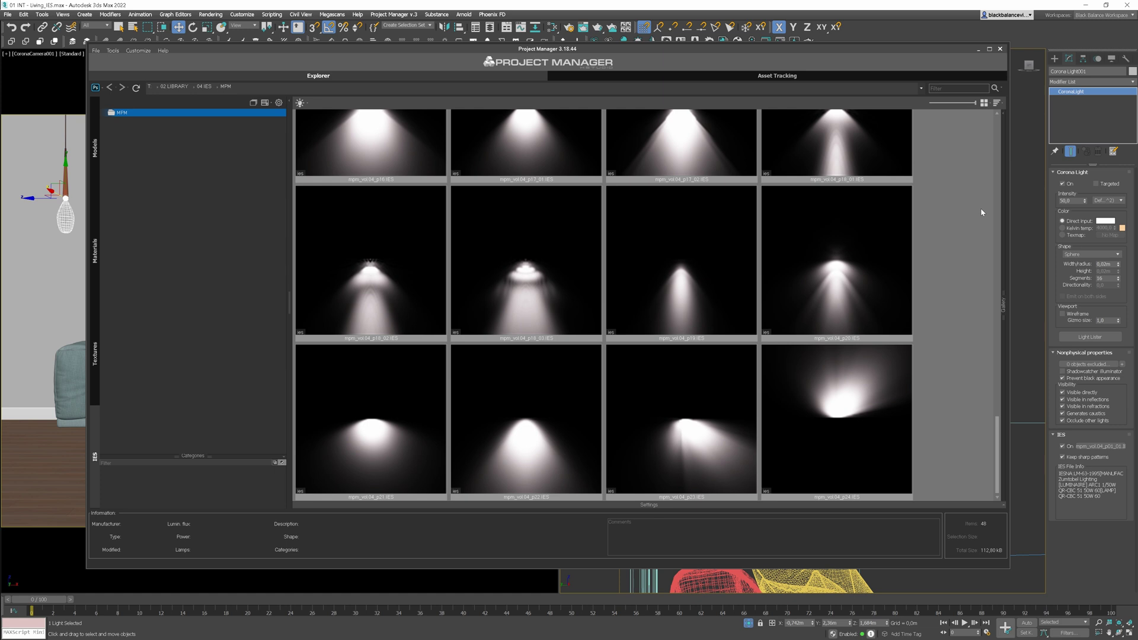
click(1000, 48)
Step: Load mpm_vol.04_p20.IES into the Corona light and raise it along Y in the Left view
click(1098, 445)
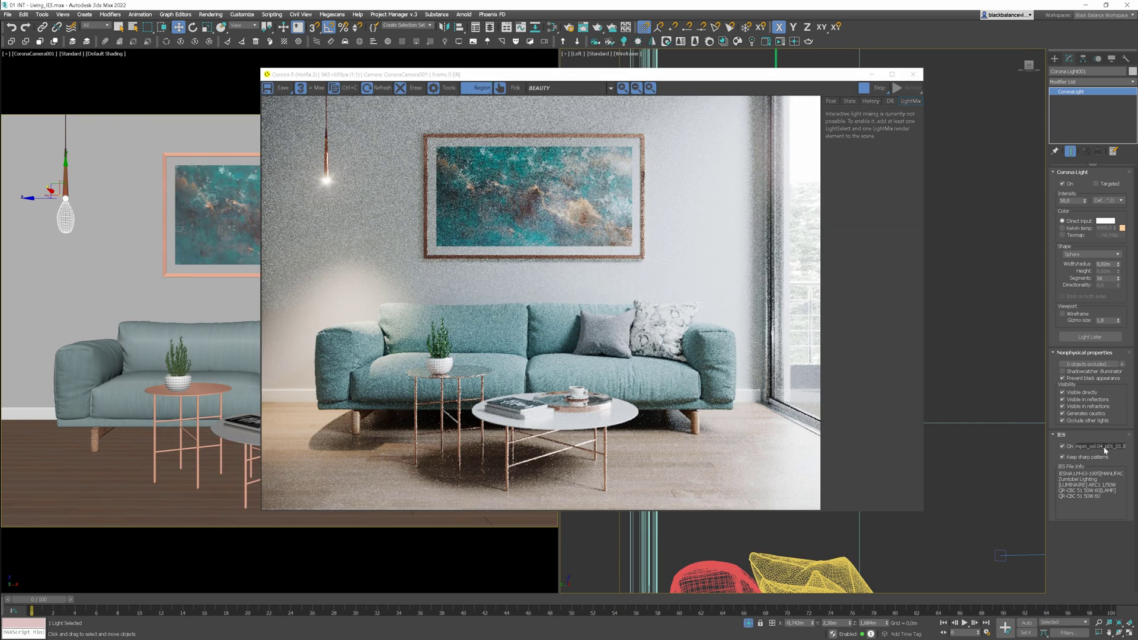
scroll(788, 289, down, 10)
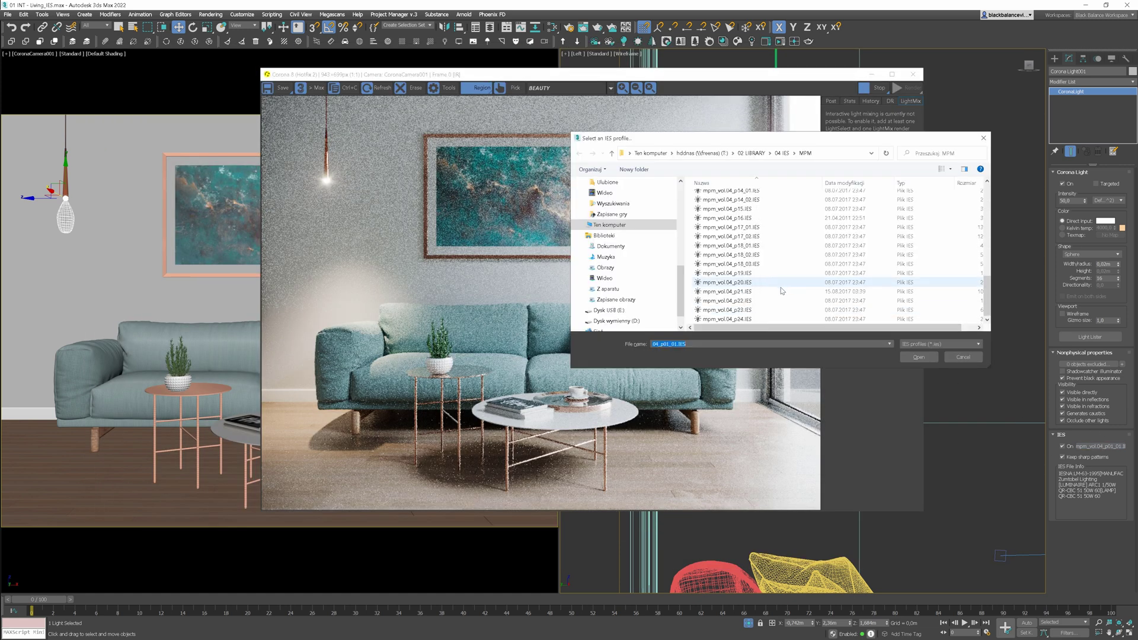
double_click(757, 283)
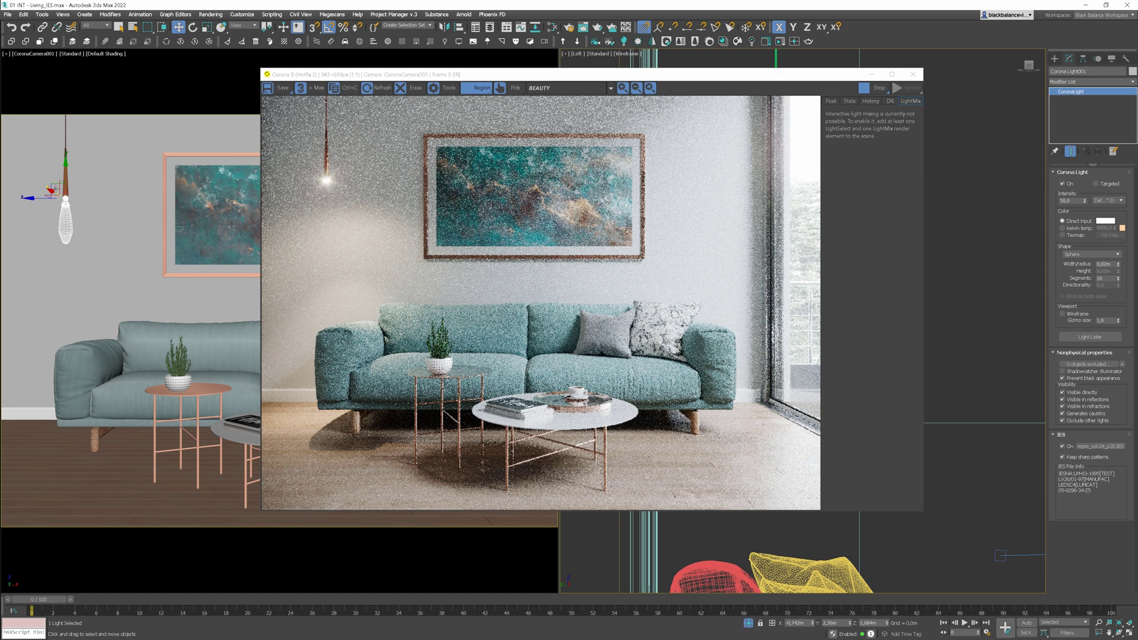
right_click(151, 243)
drag(77, 205, 99, 214)
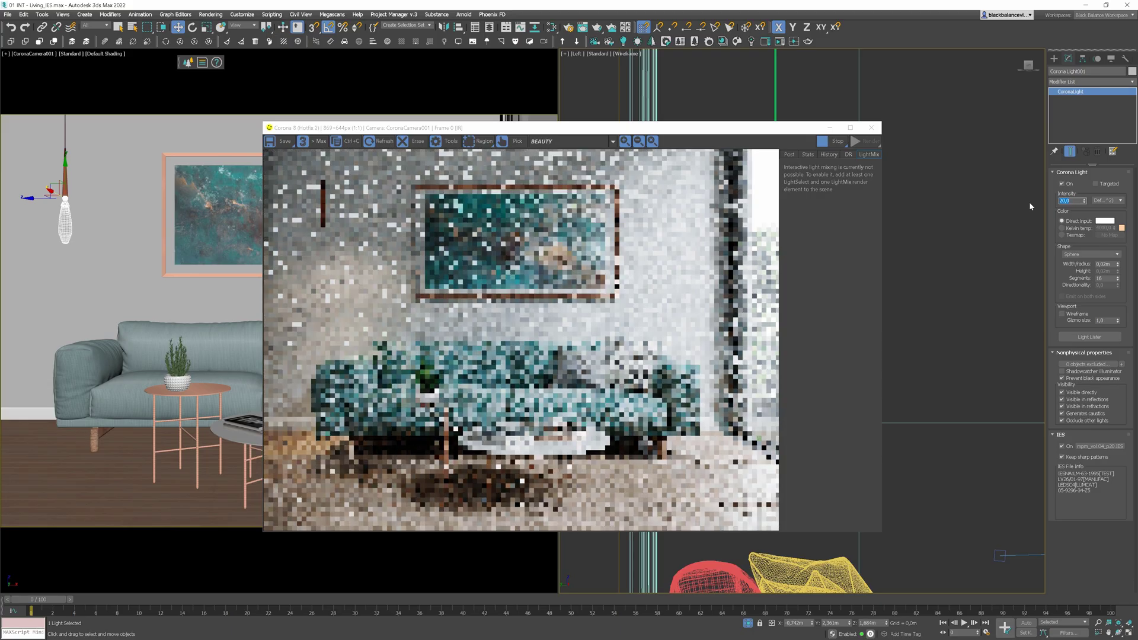
Step: Set the Corona light intensity to 50 and try an orange light colour
text(50)
key(Return)
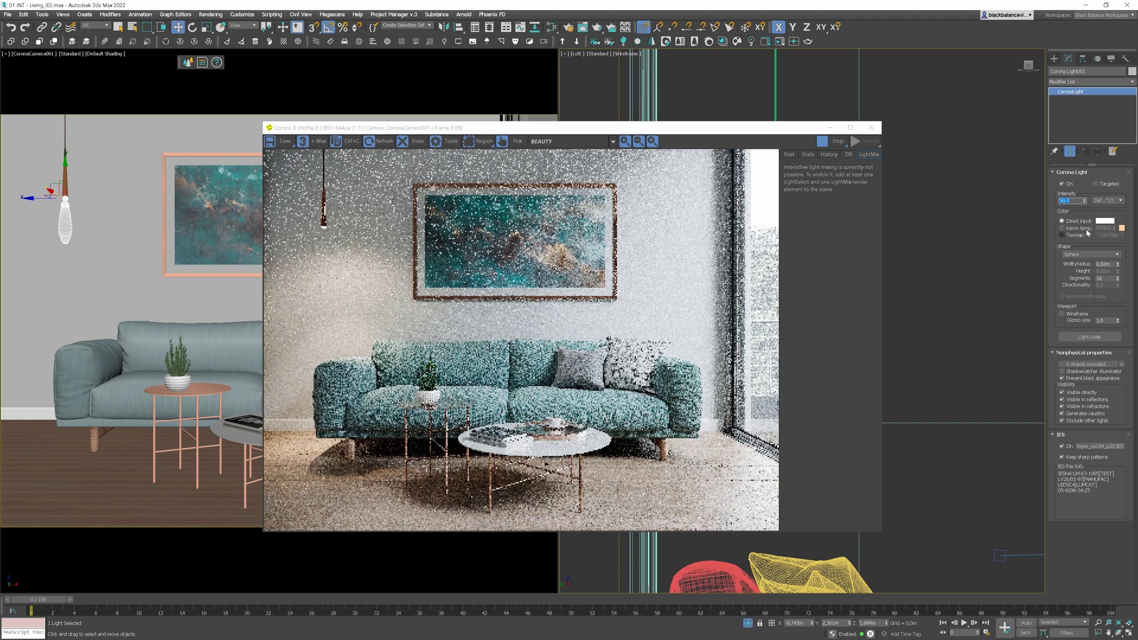
click(1103, 221)
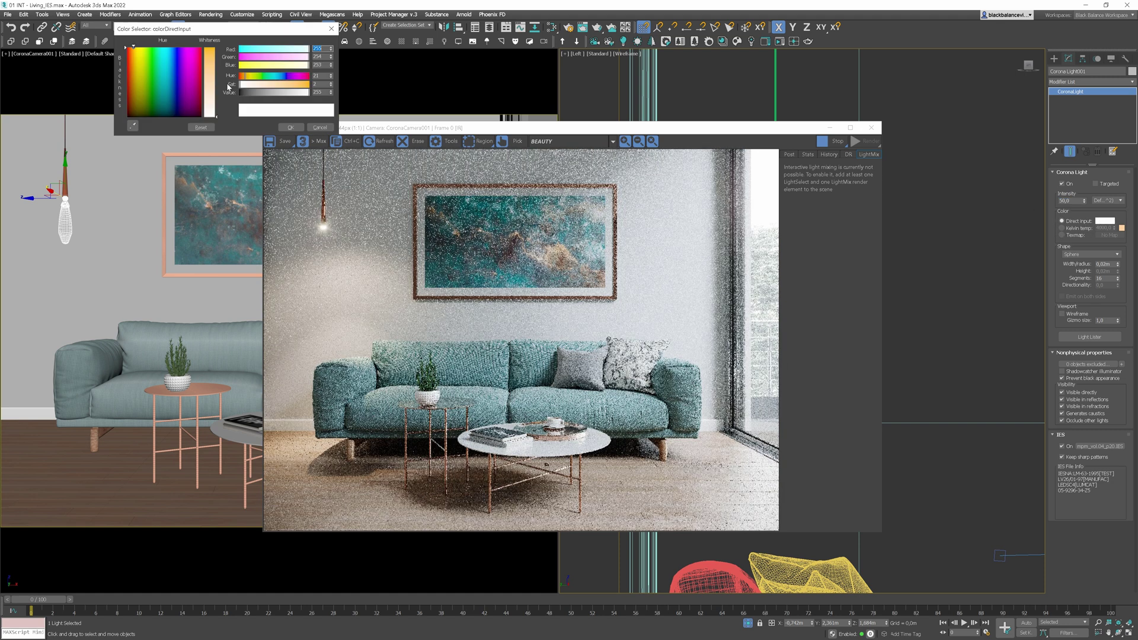
drag(215, 74, 215, 95)
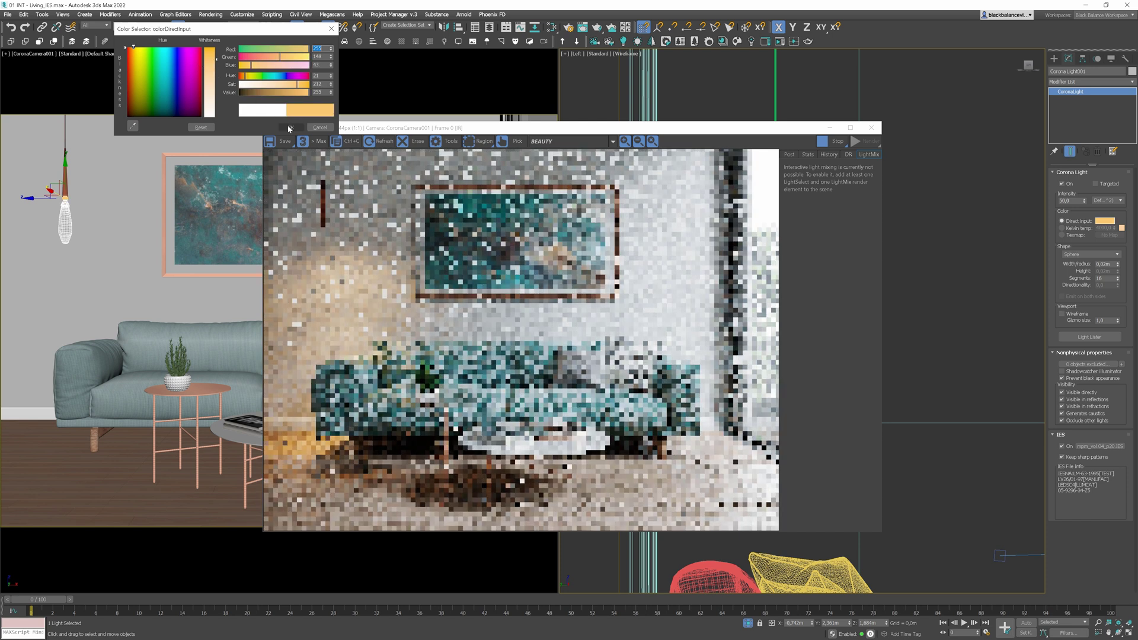
click(290, 128)
Step: Switch the light colour to Kelvin temperature and set it to 5500
click(1061, 227)
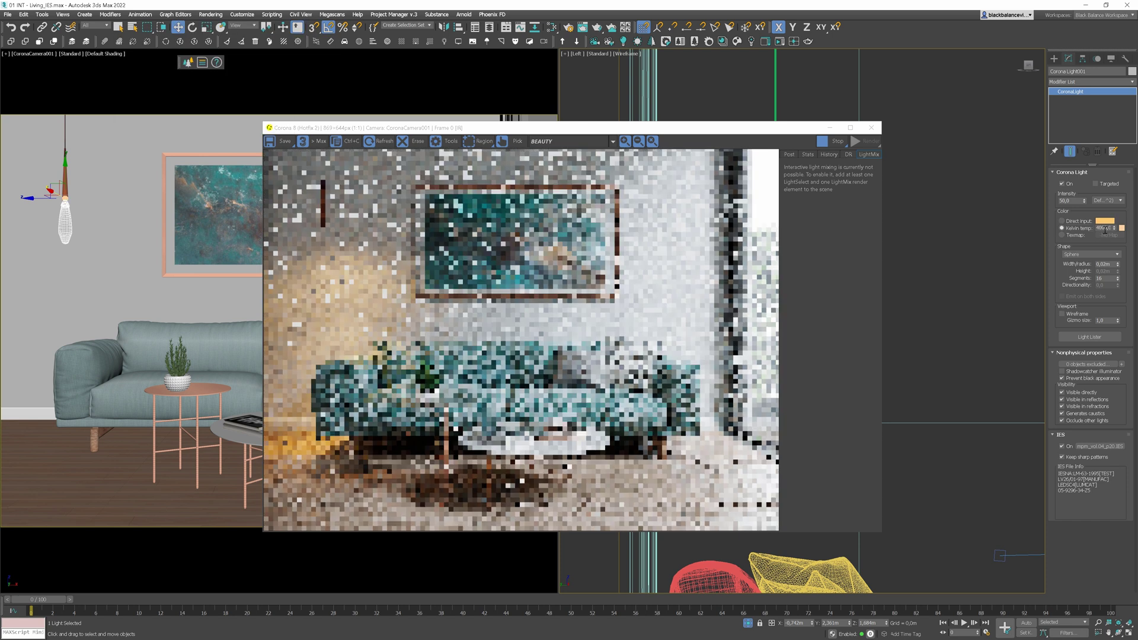
double_click(1103, 227)
text(5500)
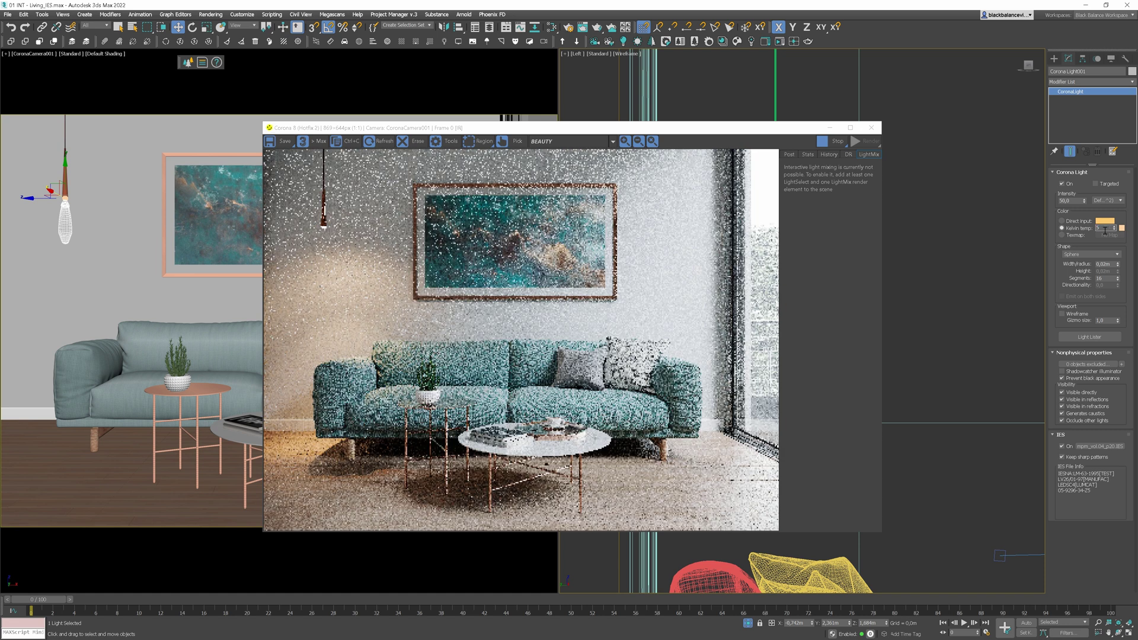
key(Return)
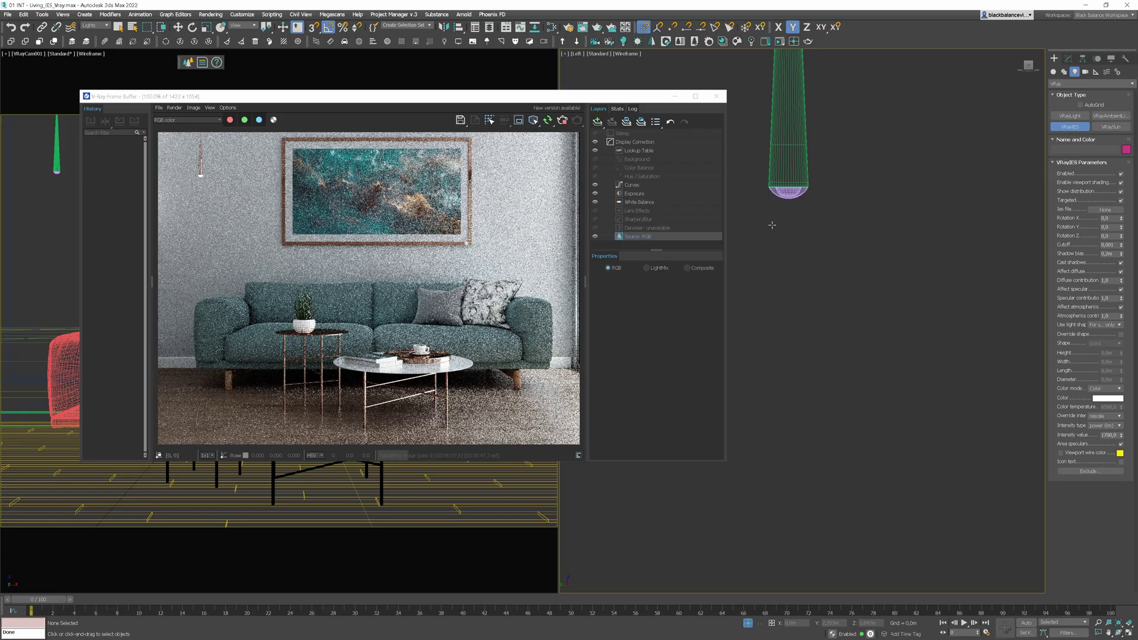
Step: Create a downward-aimed VRayIES light using the erco-A0000034-en-ies.ies profile
drag(787, 203, 787, 331)
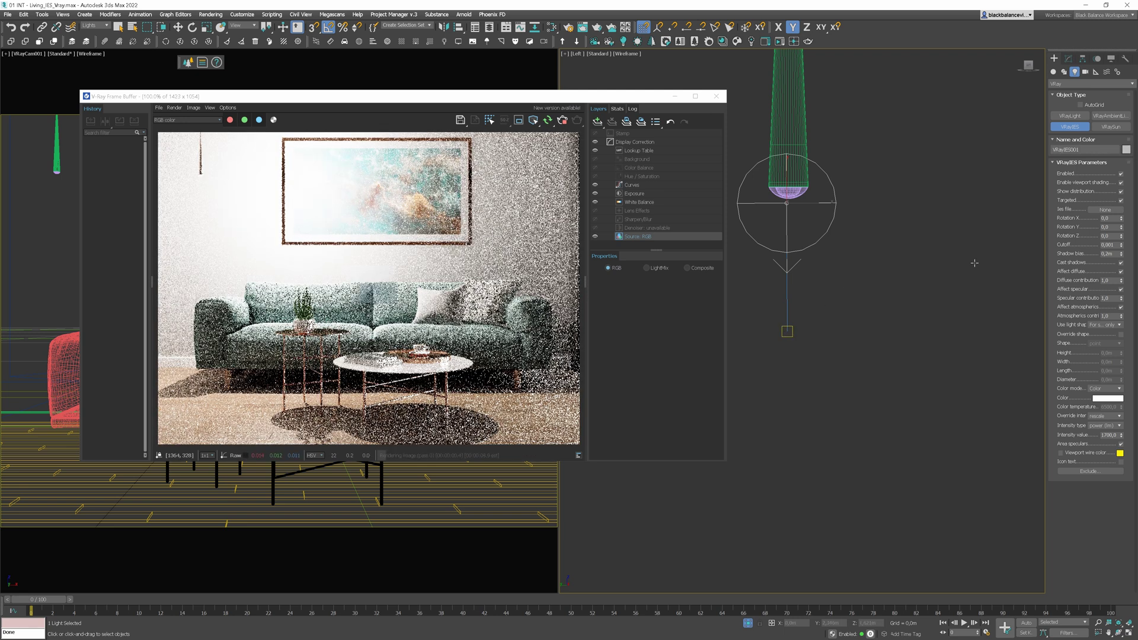
click(1107, 211)
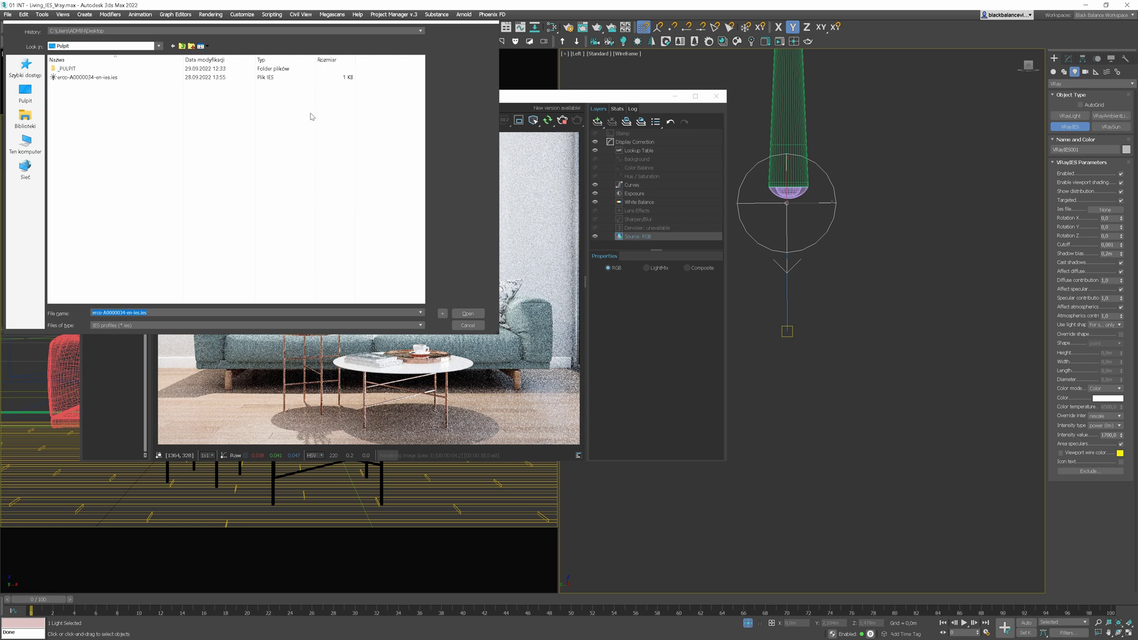
click(98, 79)
double_click(99, 78)
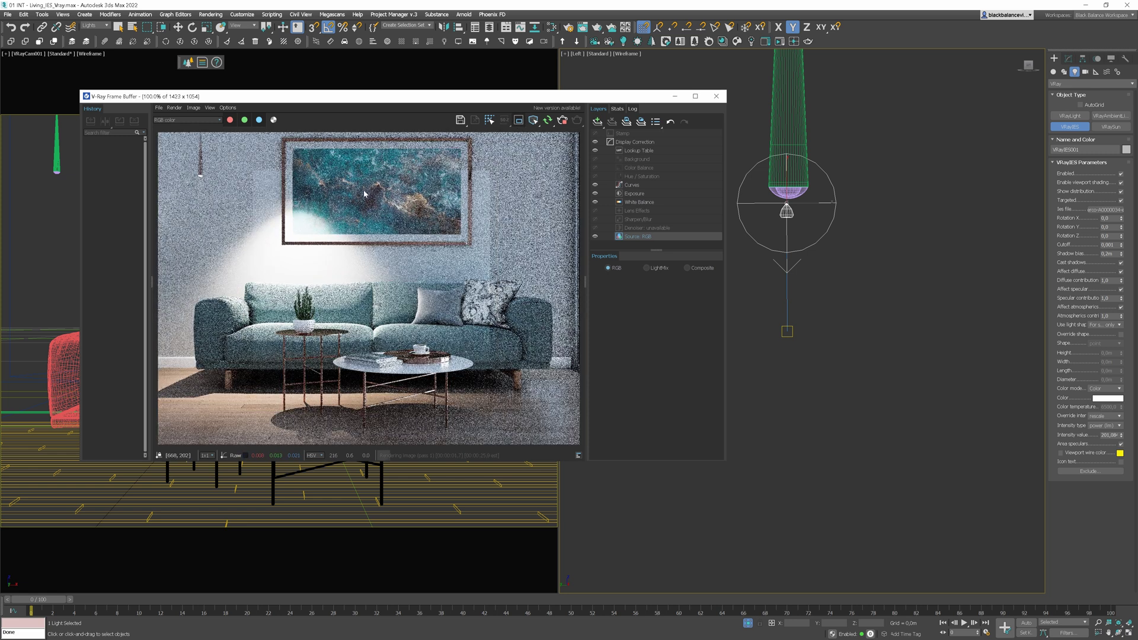
Step: Render a region around the painting and sofa, and set the IES intensity to 50
drag(202, 345, 402, 189)
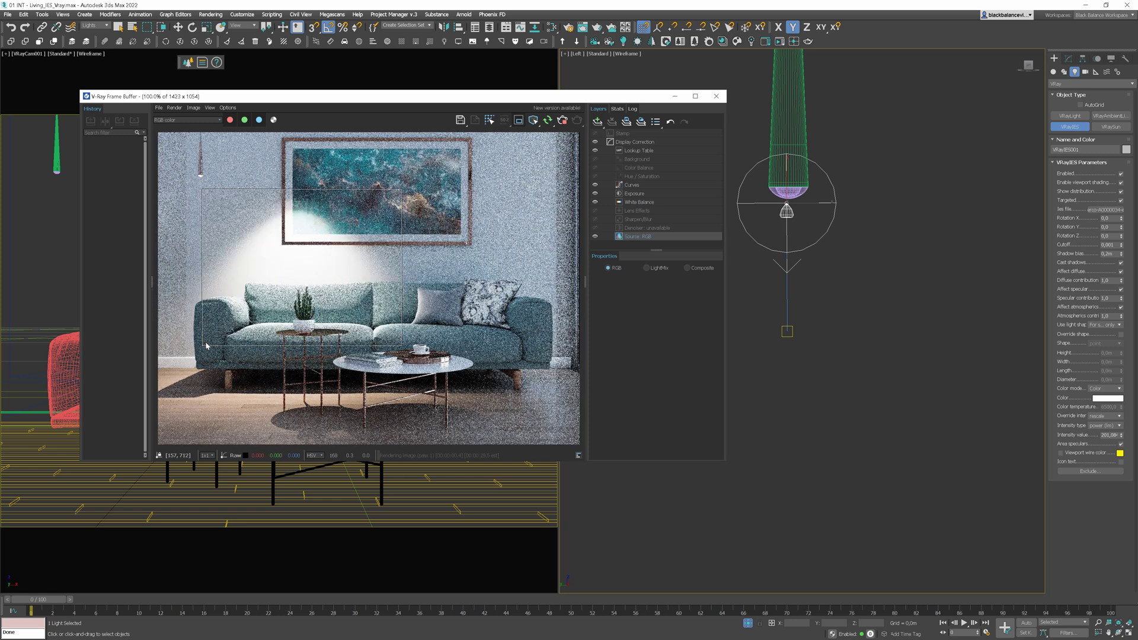
double_click(1108, 435)
text(50)
key(Return)
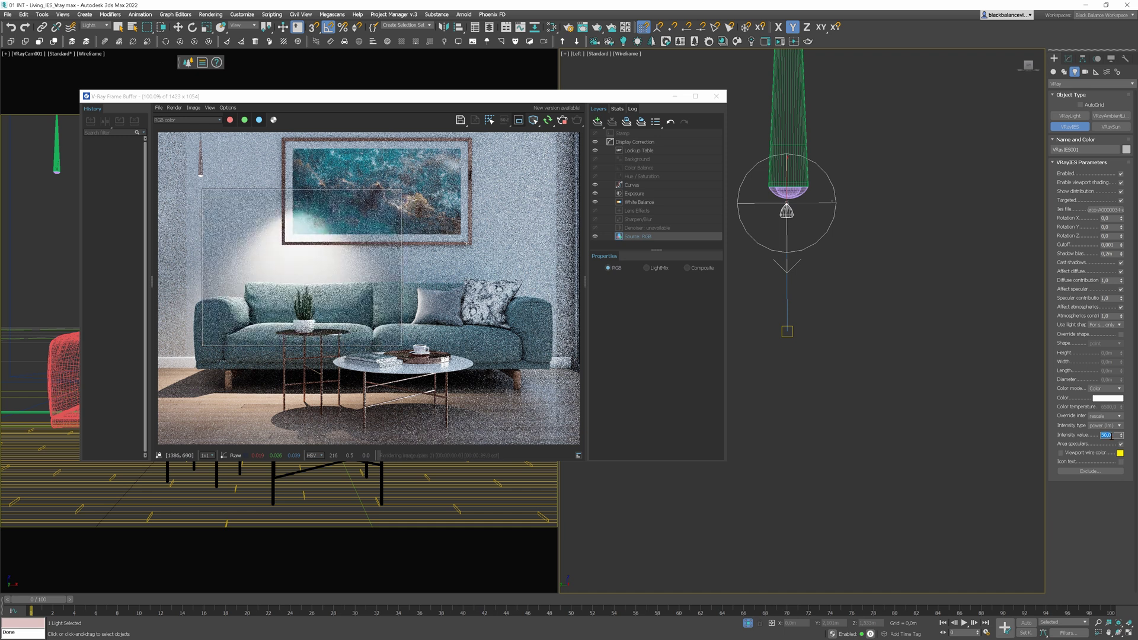
Step: Try a pale yellow light colour, then switch to temperature mode at 5500
click(1106, 398)
click(249, 76)
drag(249, 83, 279, 83)
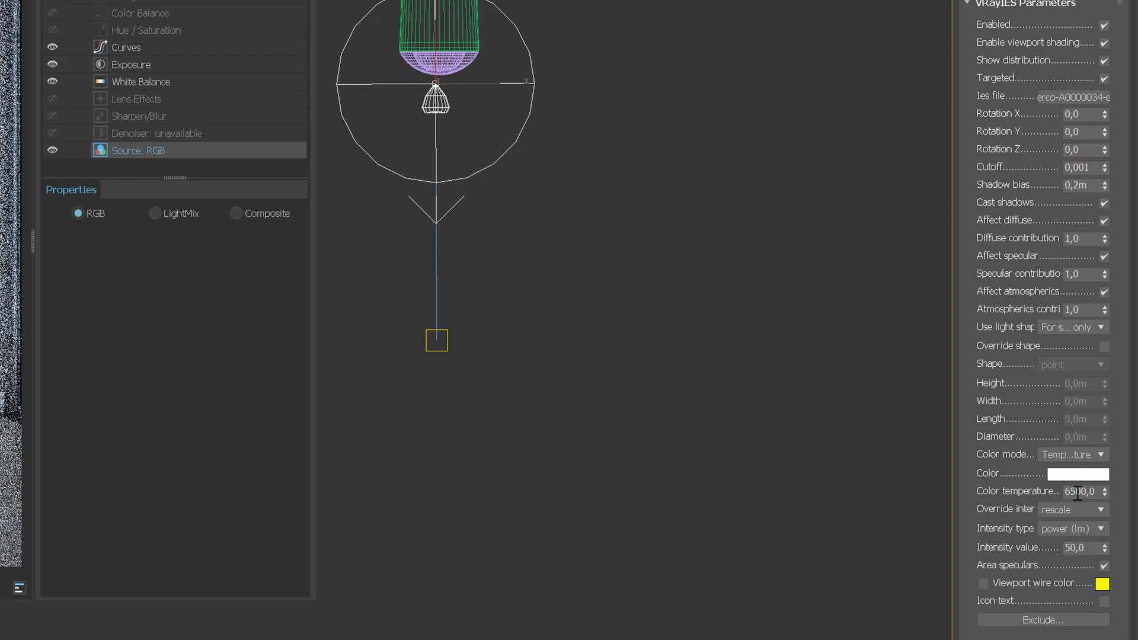
click(1107, 408)
text(5500)
key(Return)
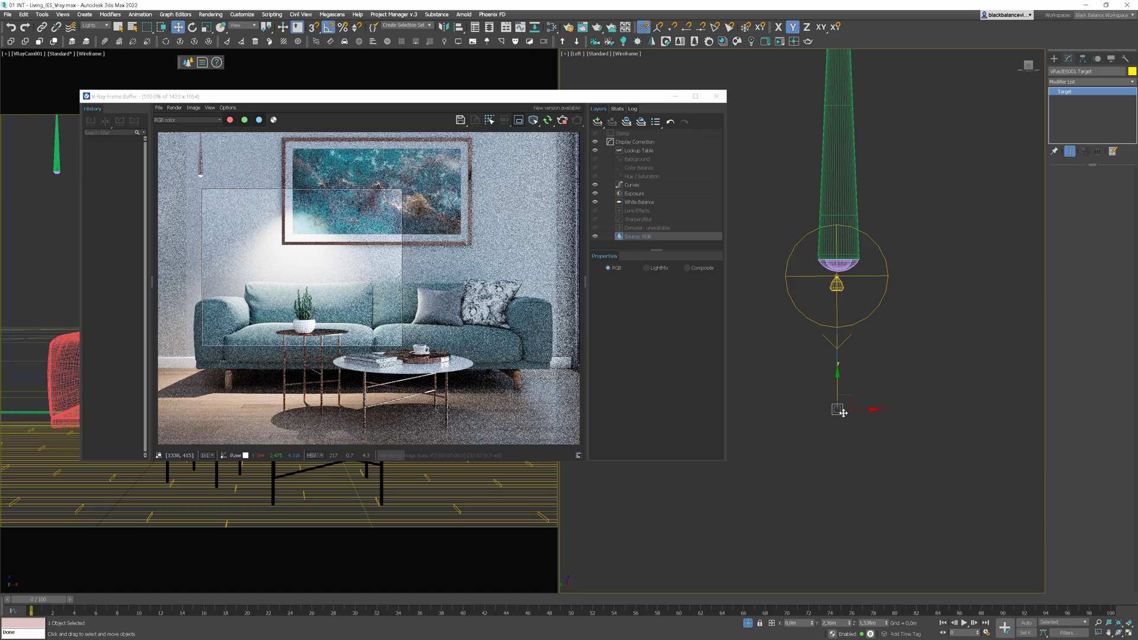
Step: Reposition VRayIES001.Target along X in the Left viewport, undoing and redoing the last move
click(571, 509)
drag(853, 416, 813, 433)
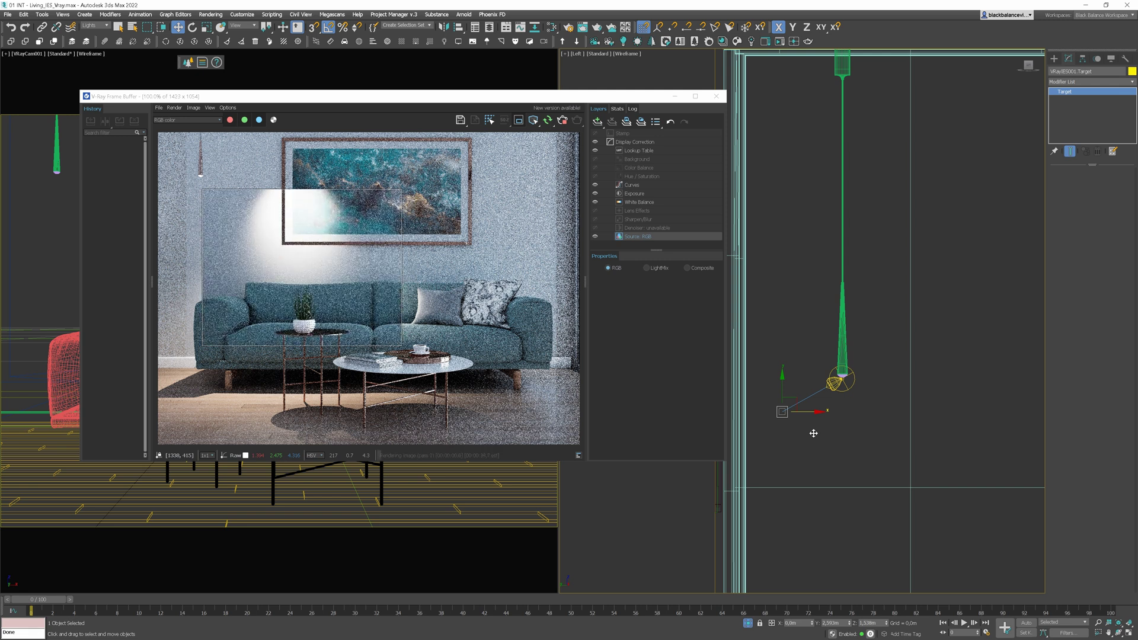
drag(816, 413, 872, 419)
key(ctrl+z)
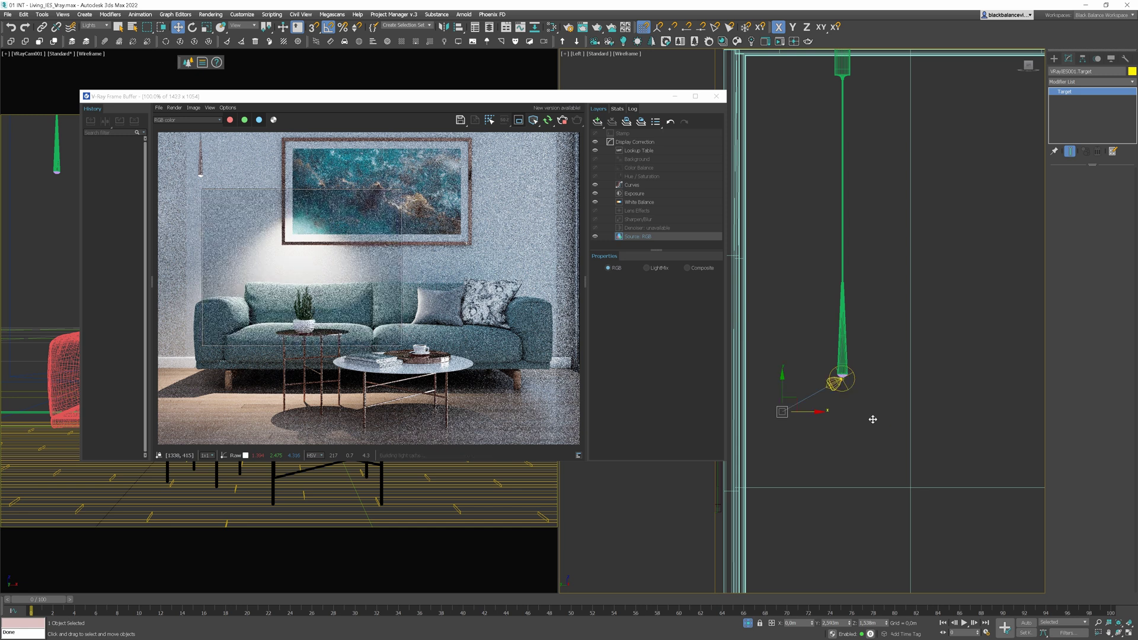
key(ctrl+y)
Step: Move the VRayIES light itself left along X, then select it alone without its target
drag(853, 457, 818, 358)
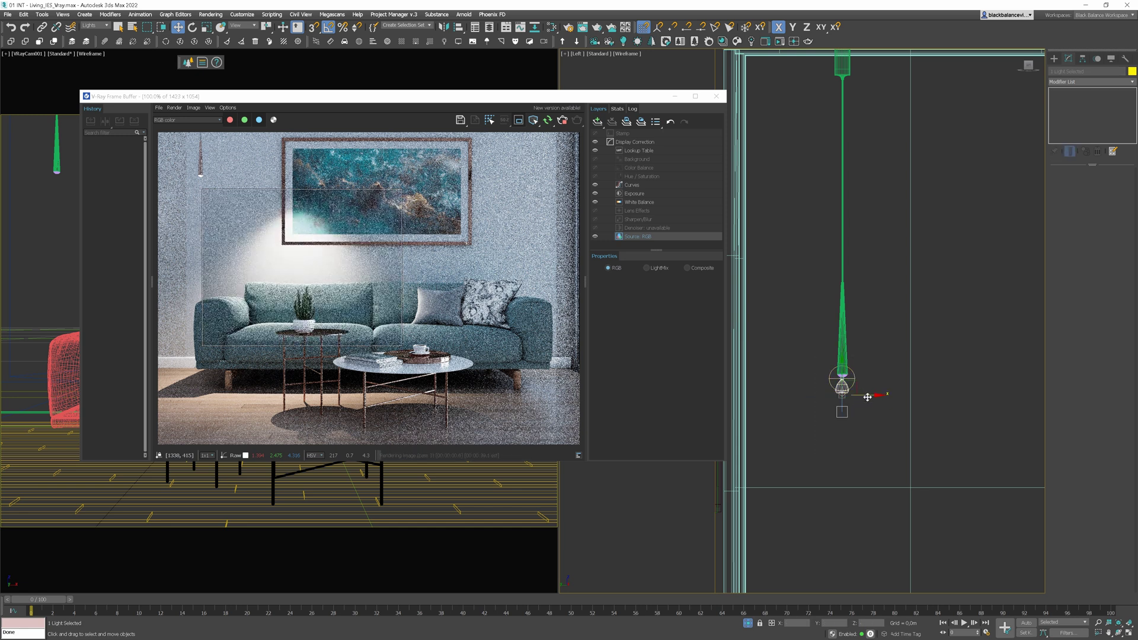
drag(870, 396, 822, 397)
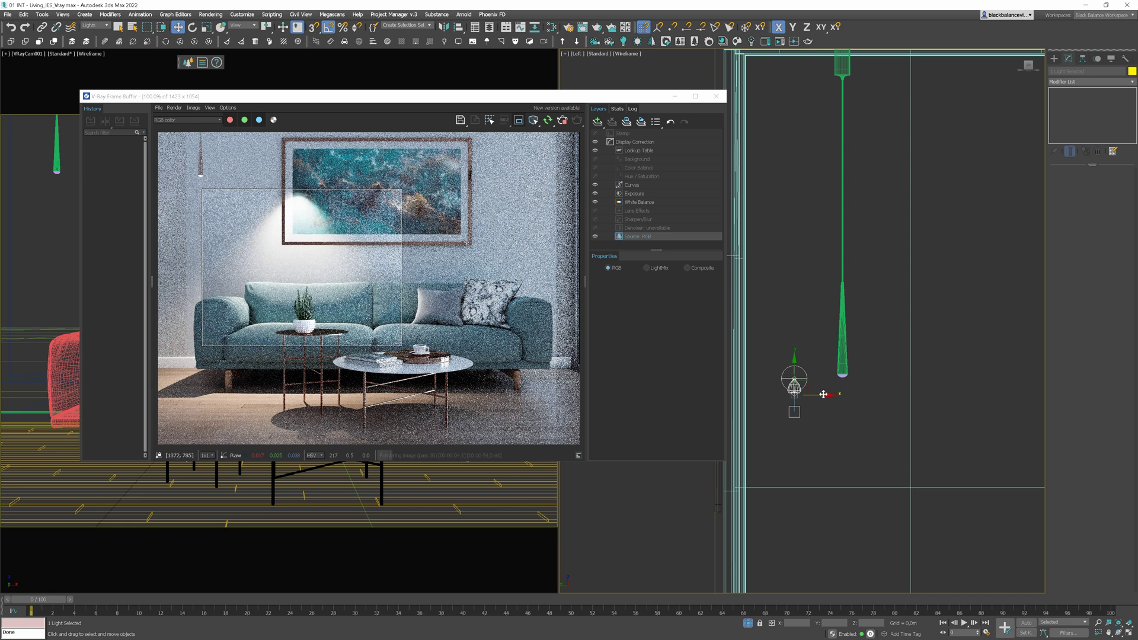
click(794, 384)
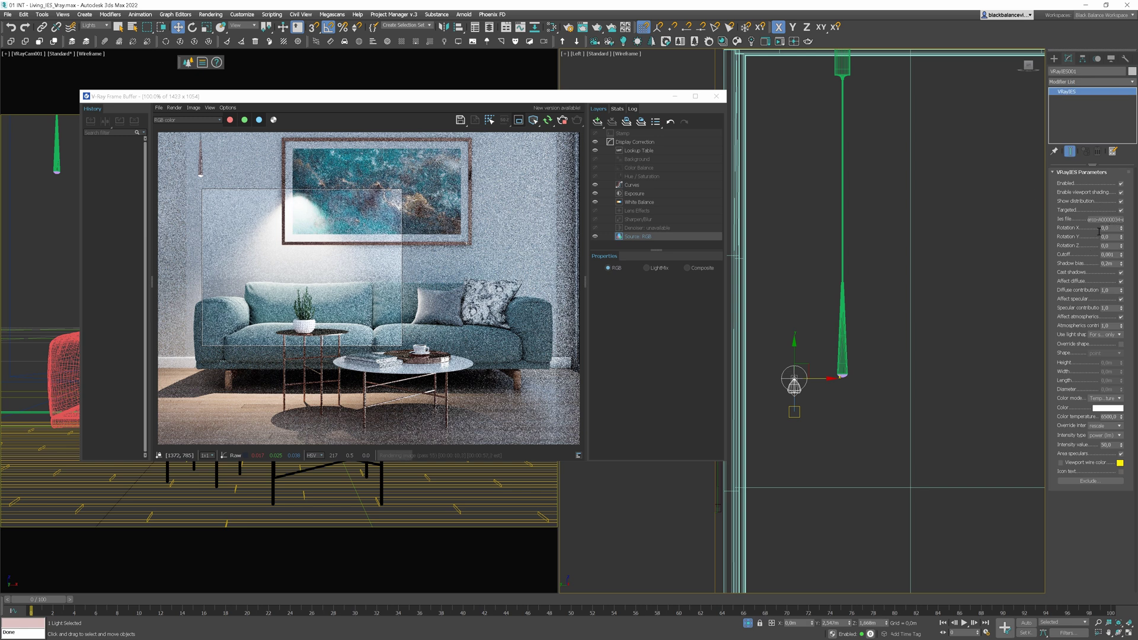
double_click(1118, 230)
text(10)
key(Return)
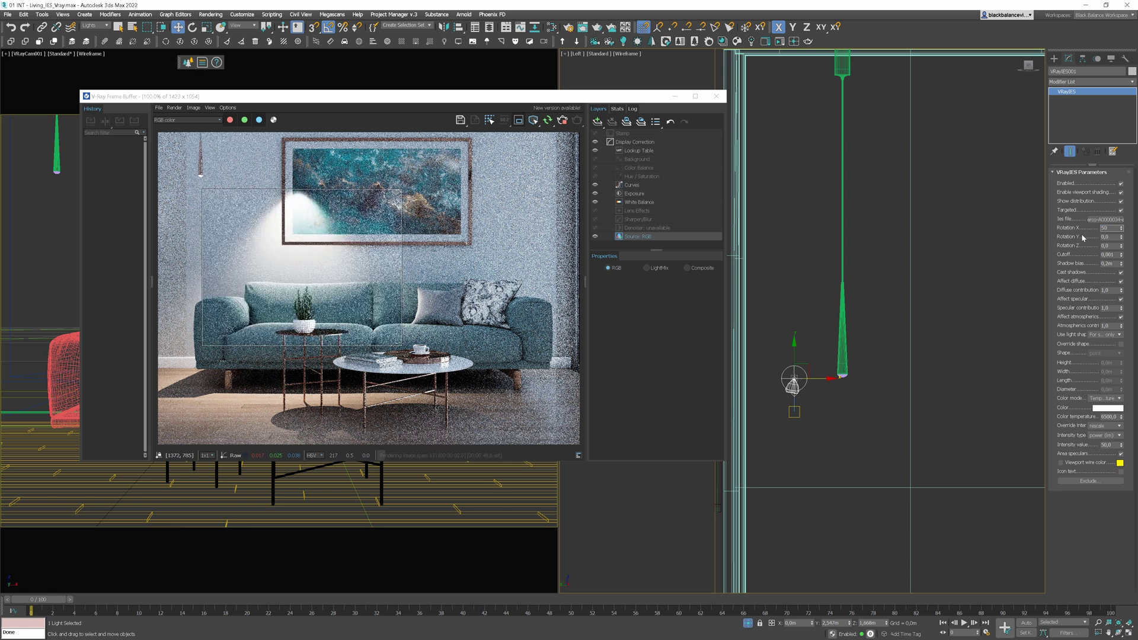
text(50)
key(Return)
text(0)
key(Return)
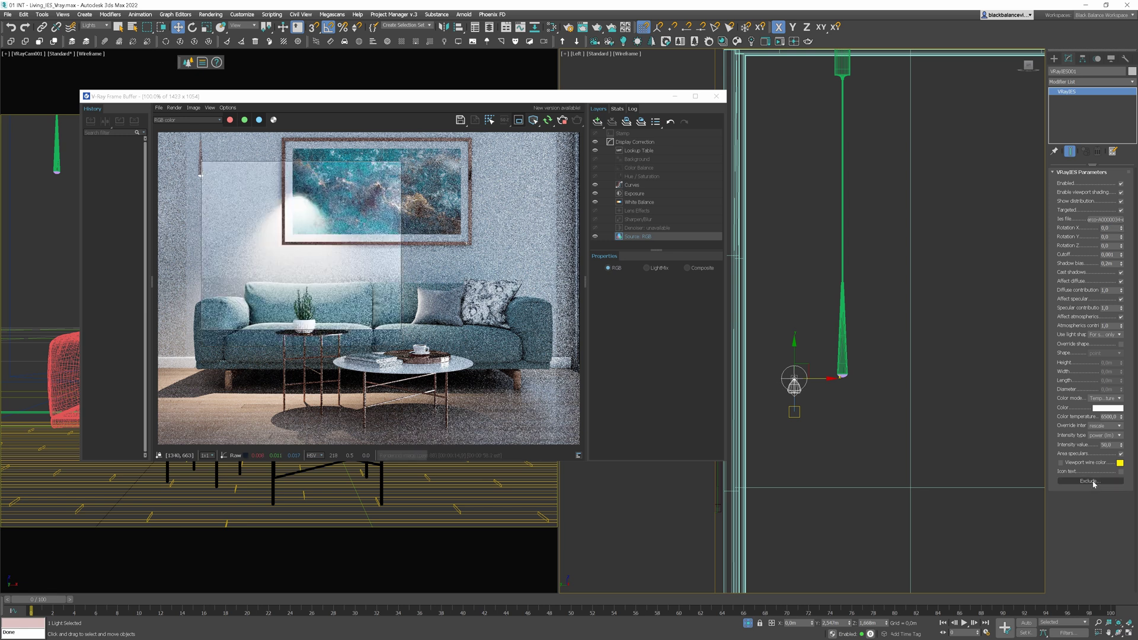
click(1090, 482)
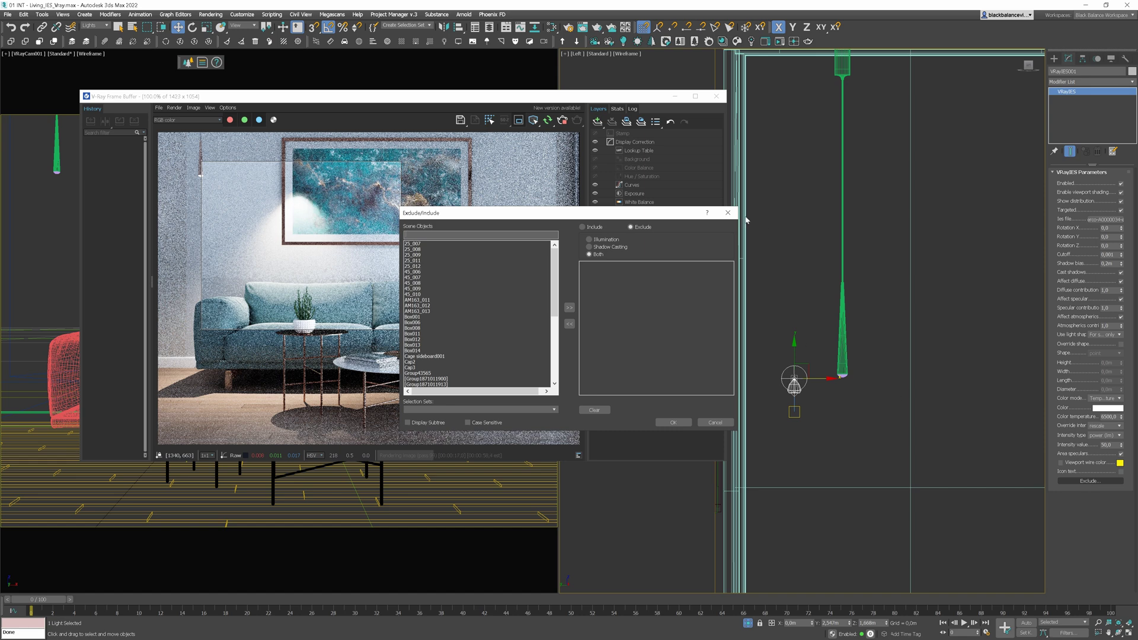
click(727, 212)
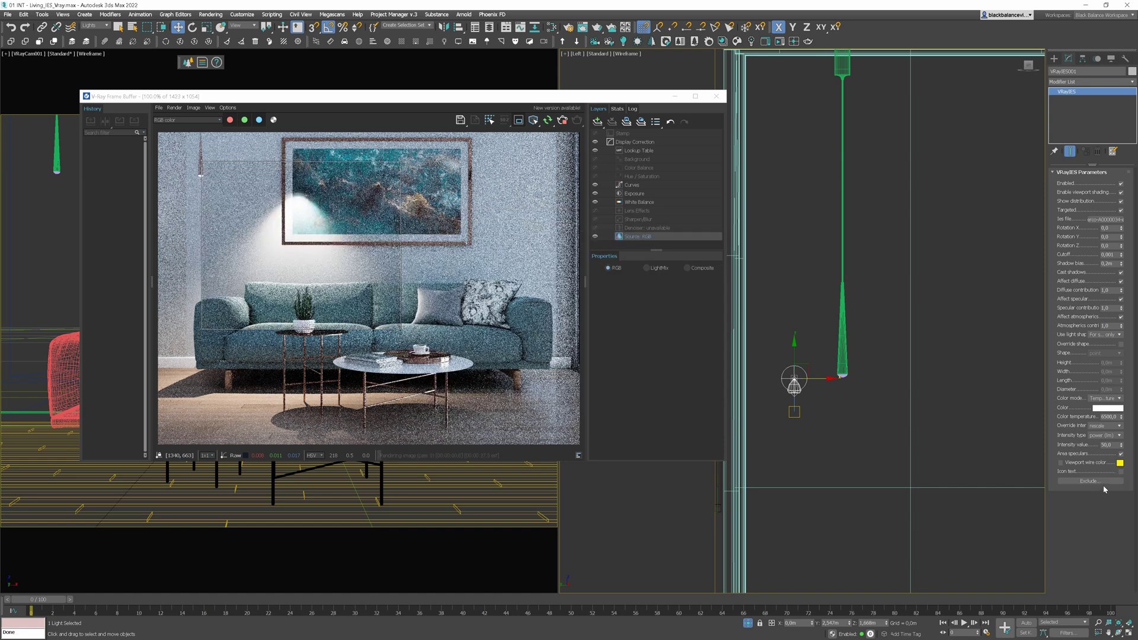